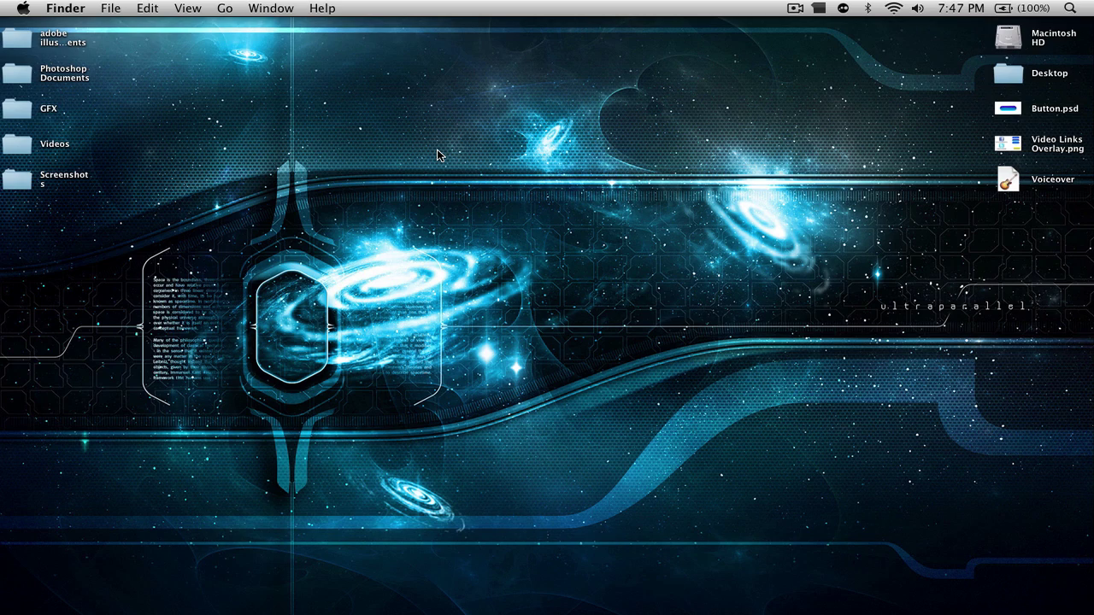
- Open the finished Button.psd example from the desktop, then close it
double_click(996, 118)
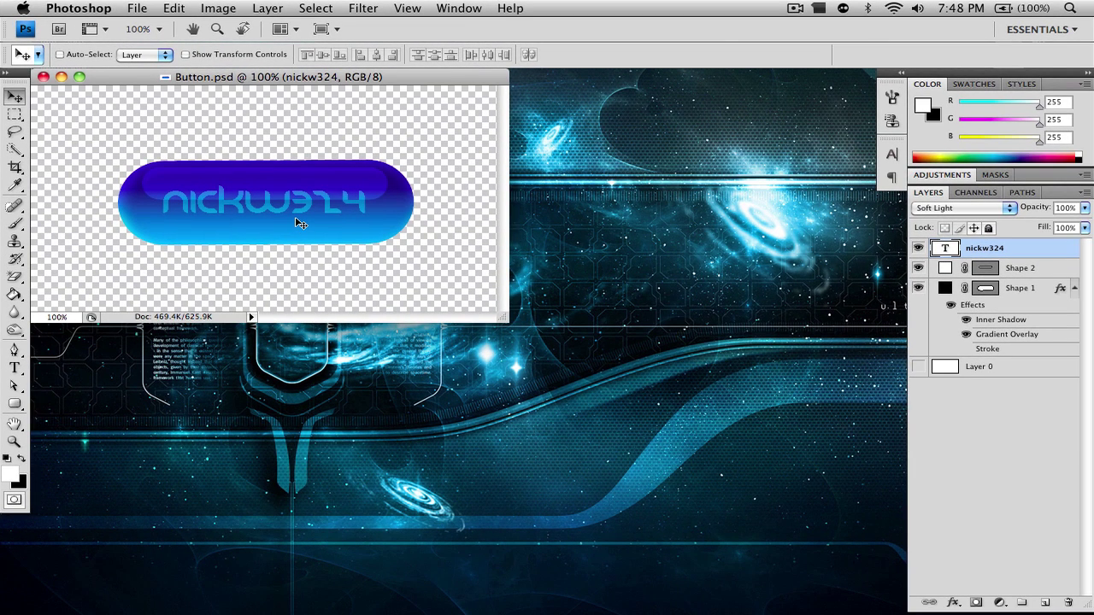
click(44, 78)
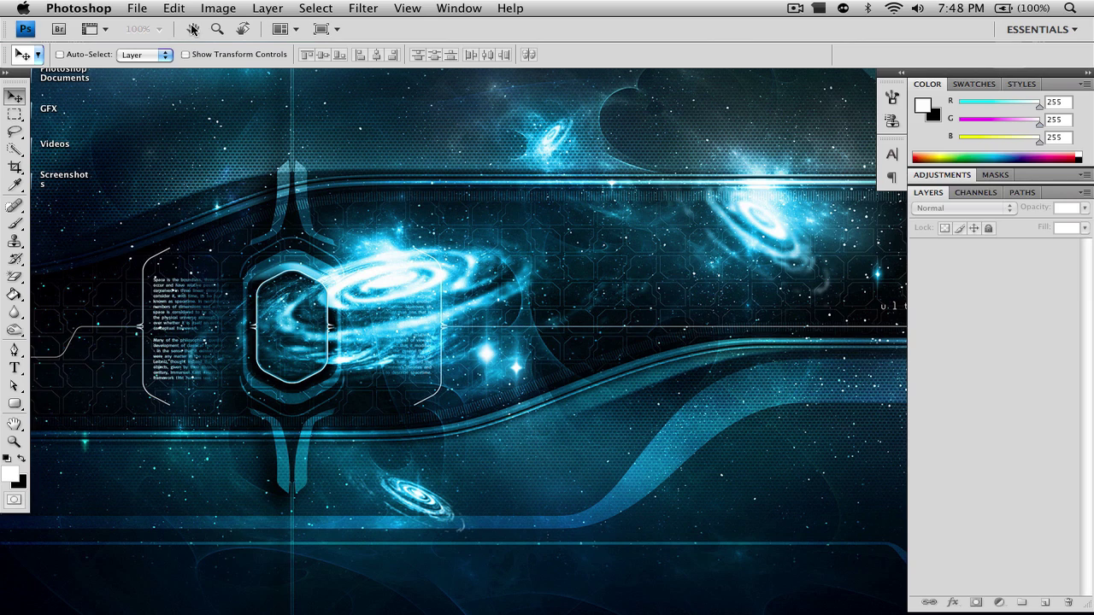
click(137, 8)
- Create a new 1280 × 800 px, 72 ppi, RGB 8-bit document with a black background
click(156, 27)
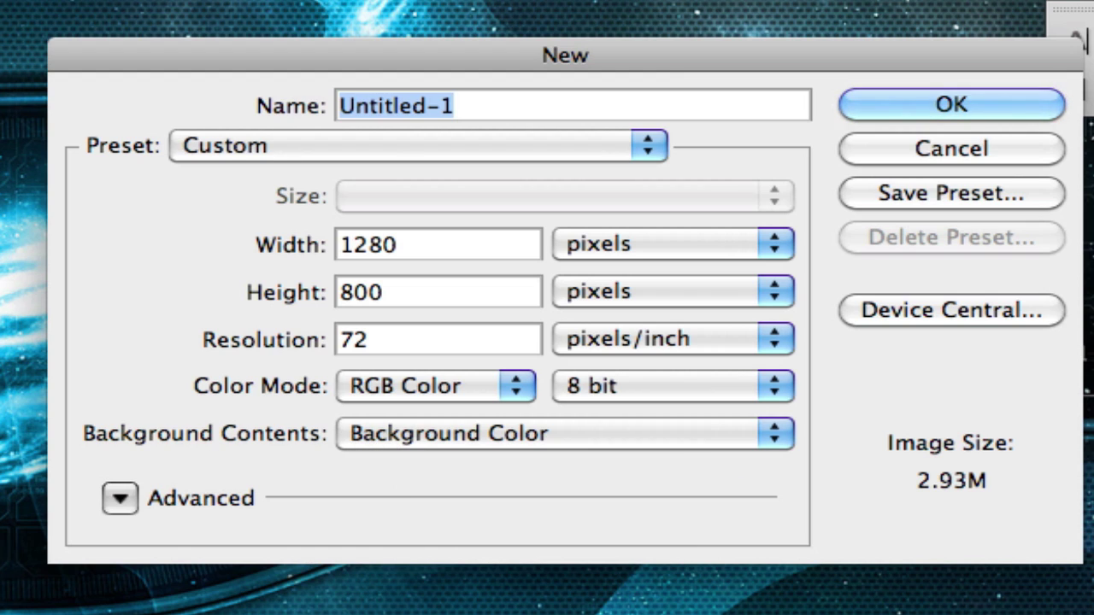
click(962, 103)
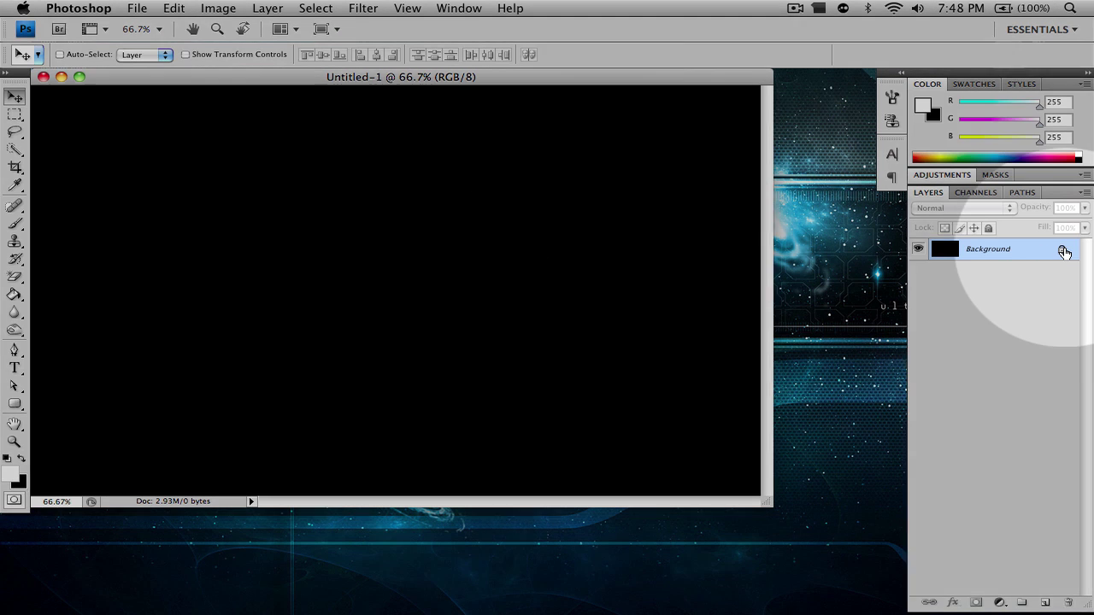
double_click(1016, 252)
- Unlock the Background as Layer 0 and add an empty Layer 1 above it
click(737, 217)
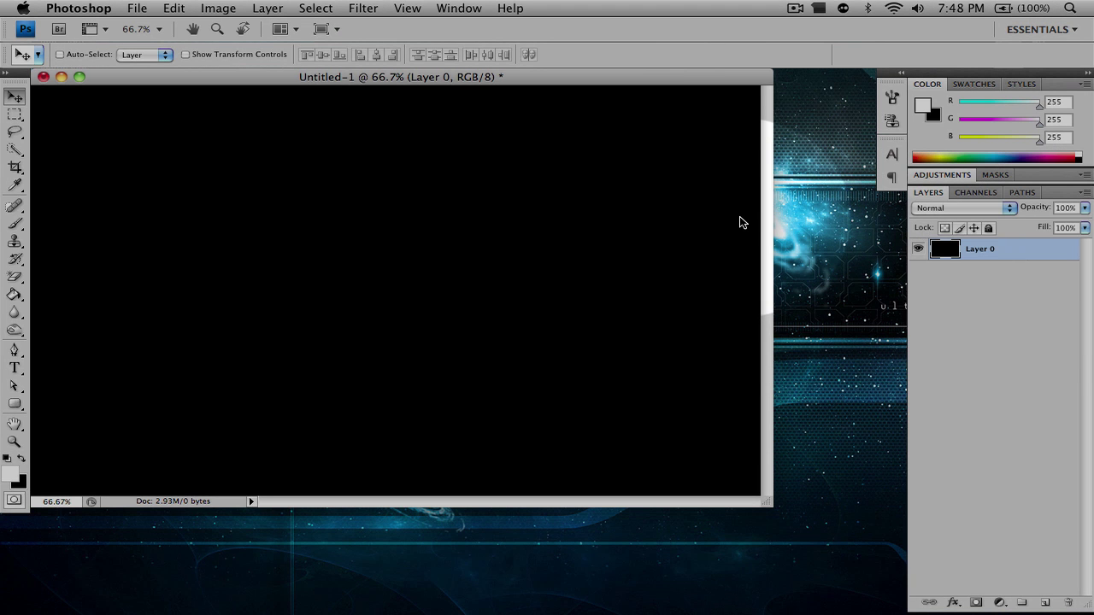
click(957, 253)
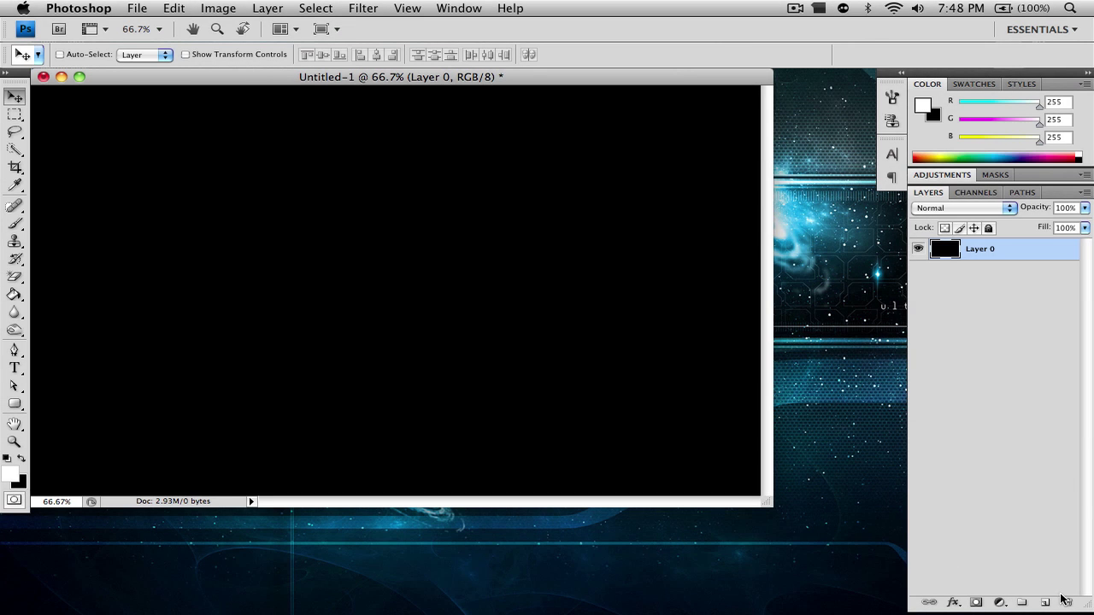
click(1046, 602)
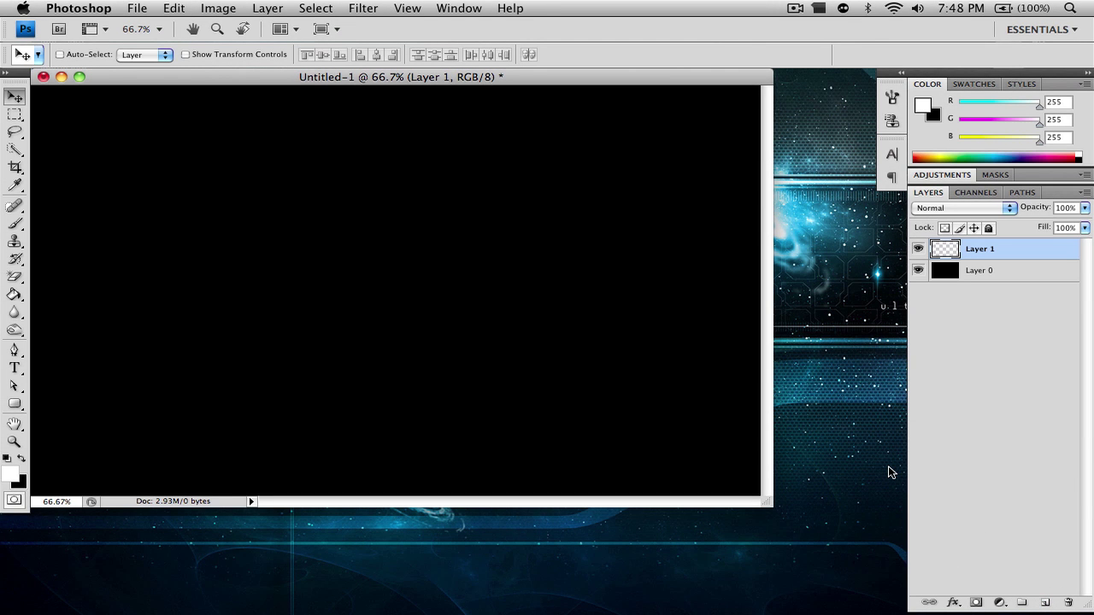
- Select the Rounded Rectangle tool with a 60 px radius and no style
click(15, 403)
click(17, 404)
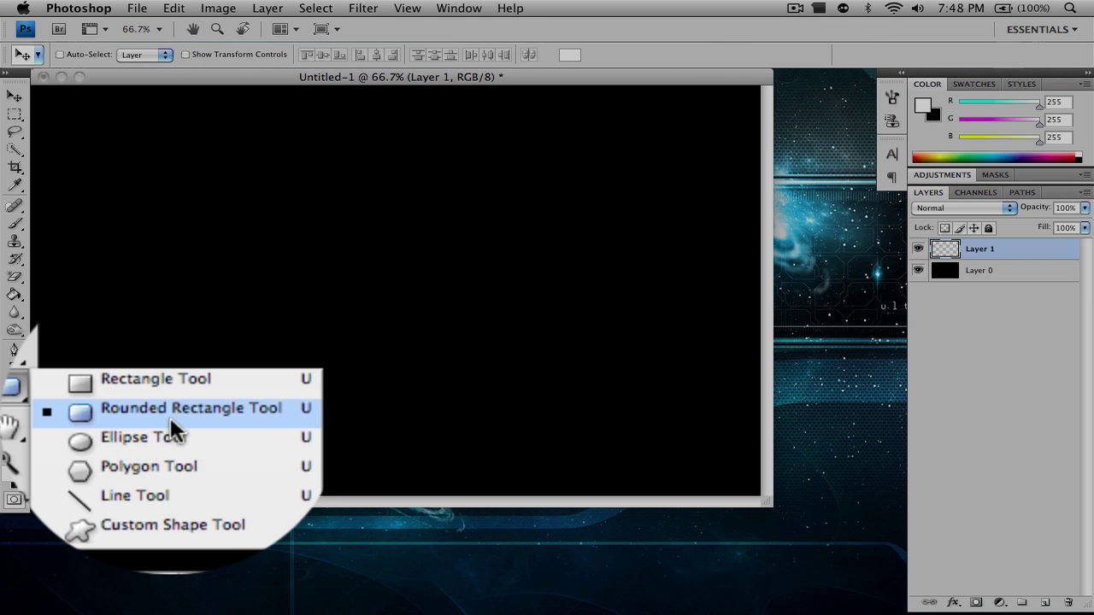
click(170, 417)
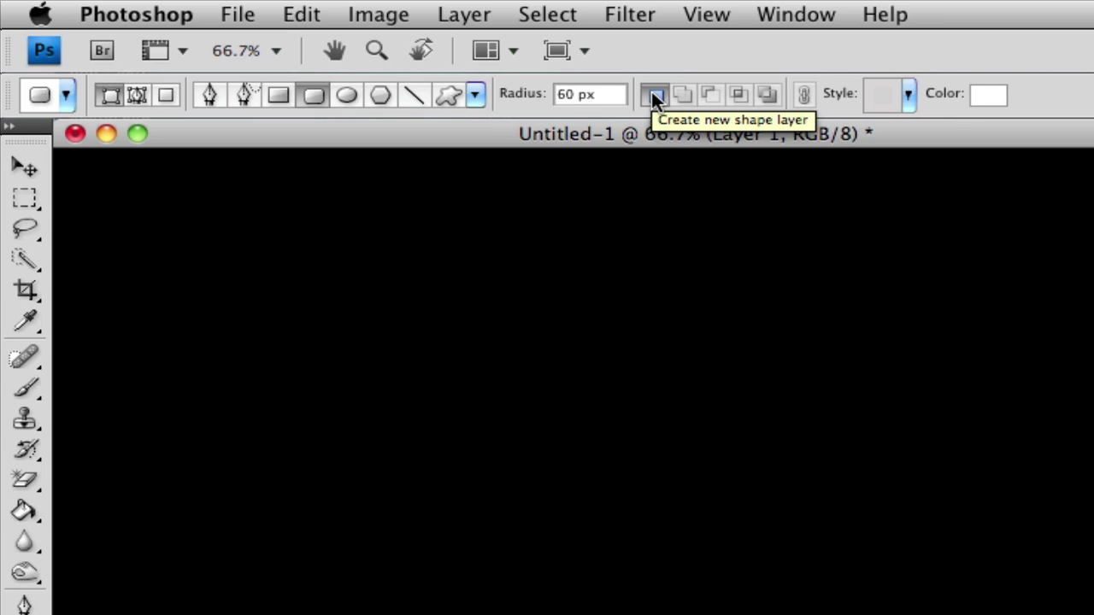
click(890, 93)
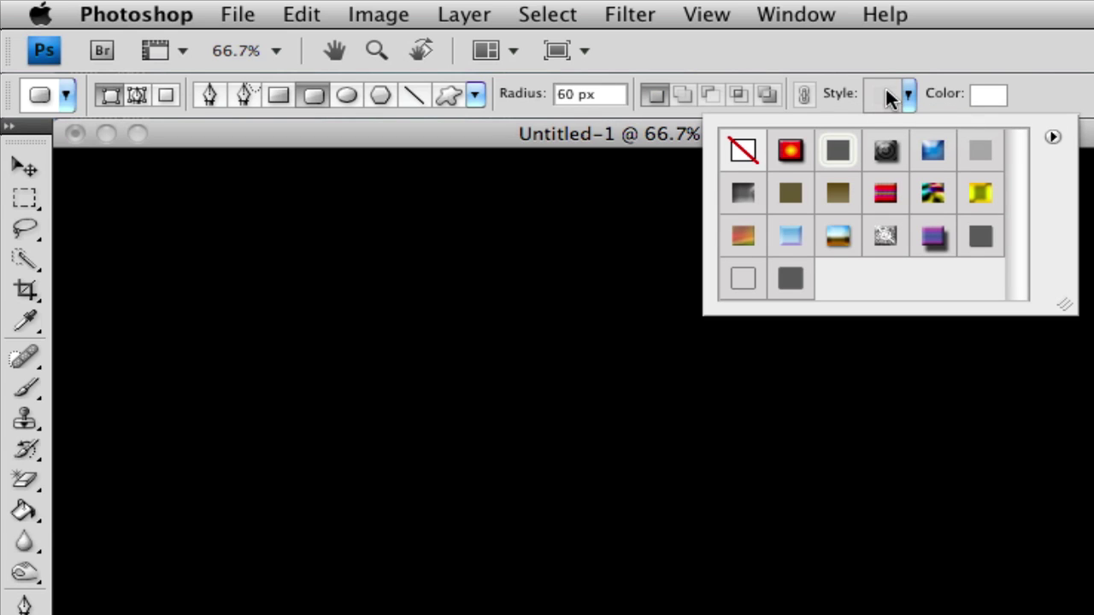
click(744, 150)
click(912, 51)
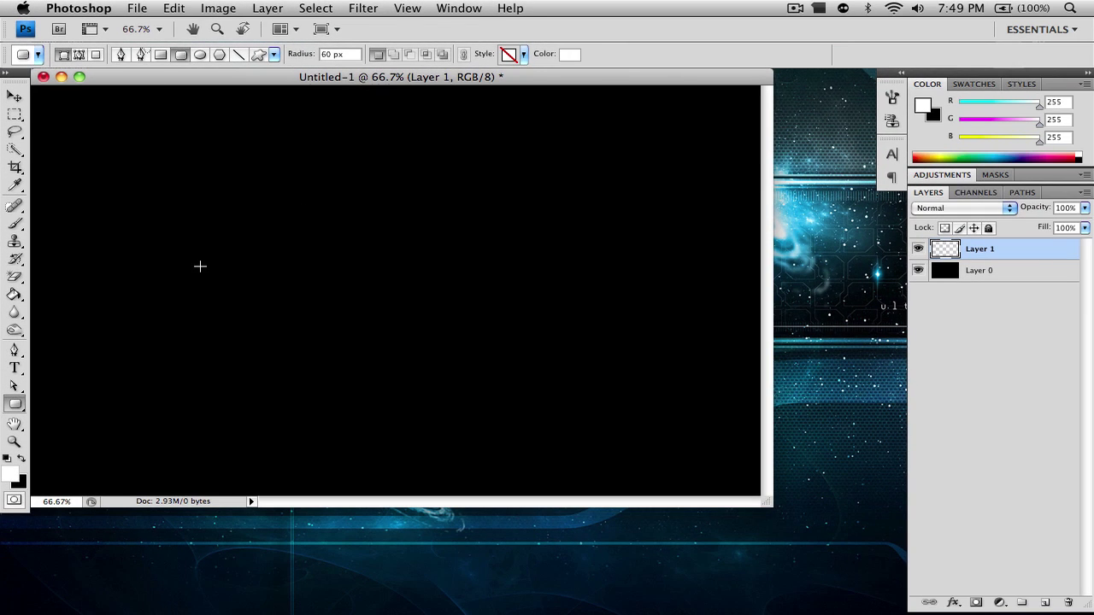
- Draw the white pill as Shape 1, crop tightly around it, and hide black Layer 0
drag(208, 222, 427, 270)
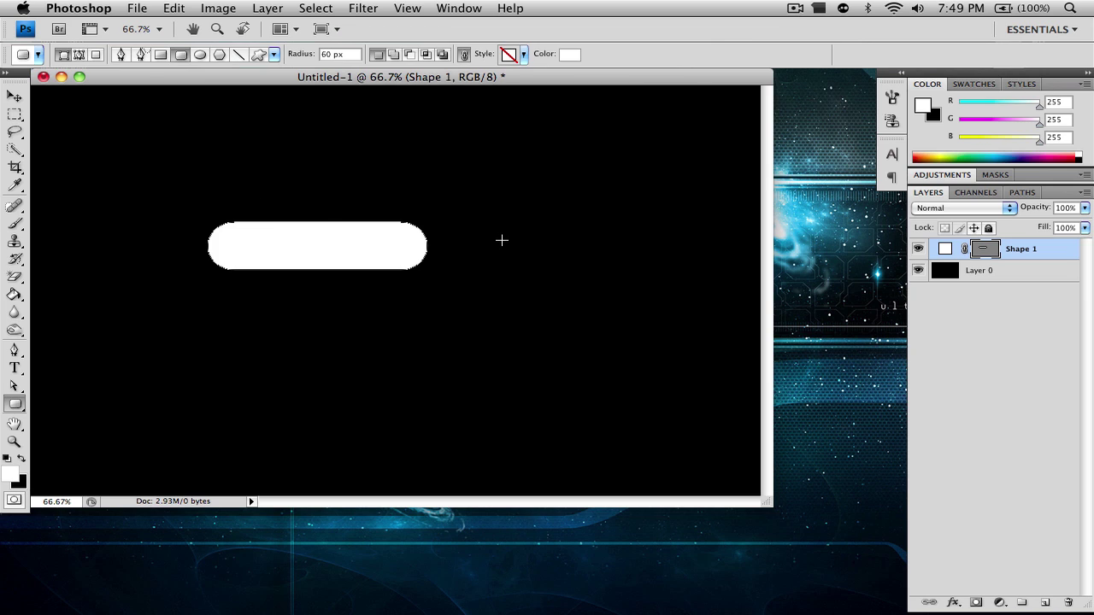
click(15, 166)
drag(144, 164, 485, 320)
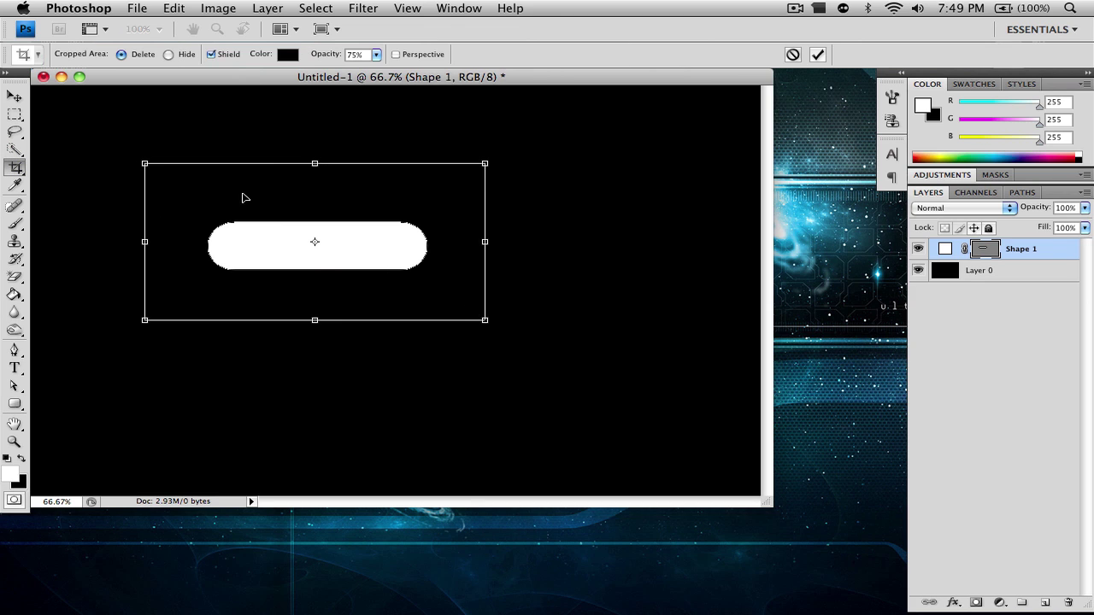
click(14, 95)
click(652, 200)
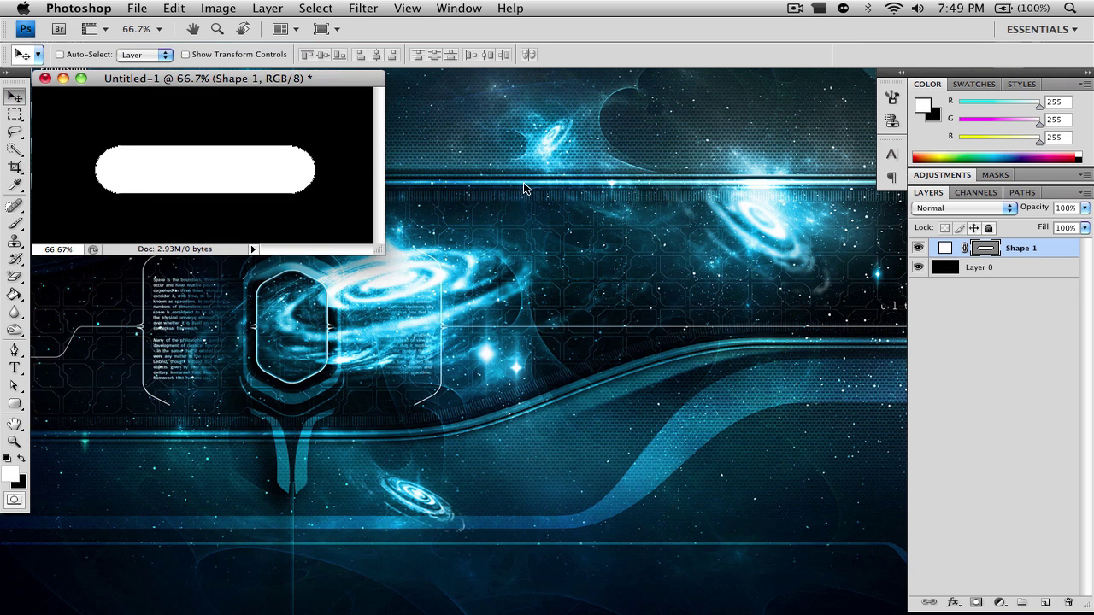
drag(281, 78, 283, 77)
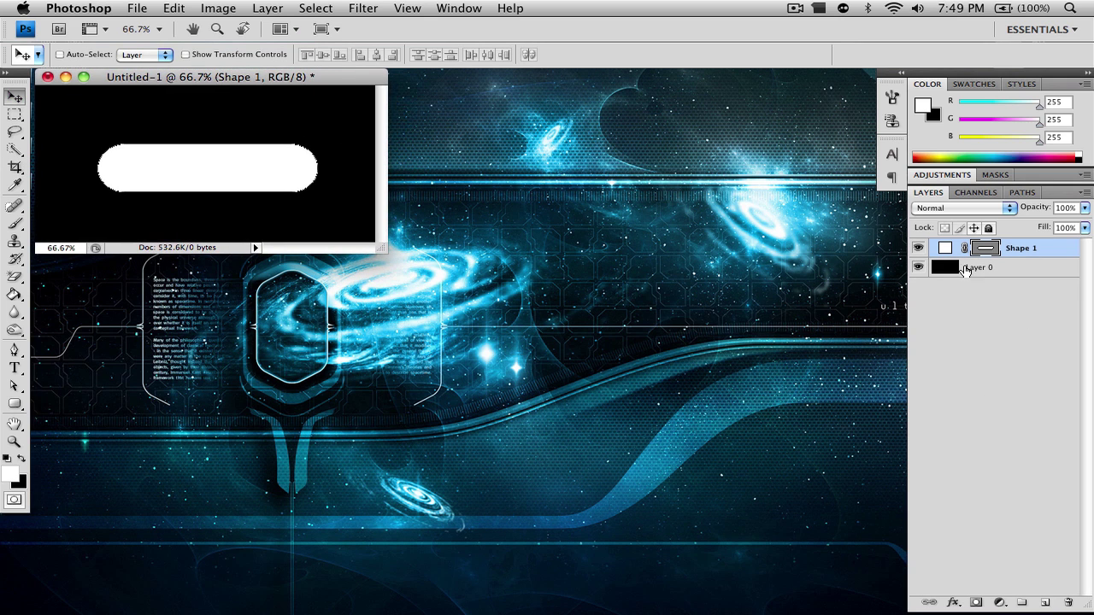
click(917, 268)
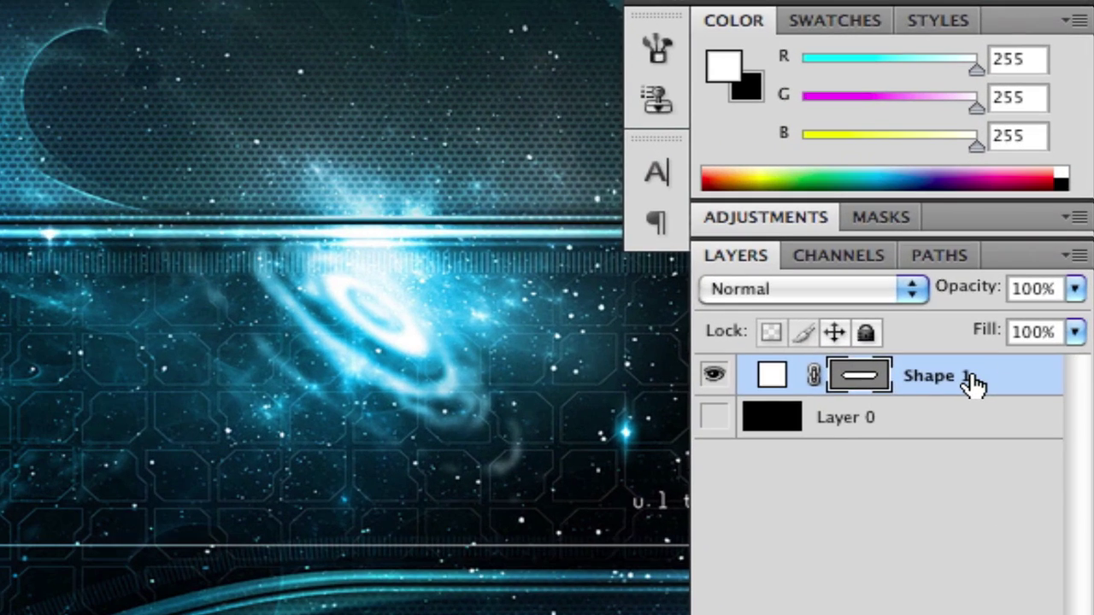
- Enable Gradient Overlay in Shape 1's blending options and make the left stop light blue
right_click(971, 380)
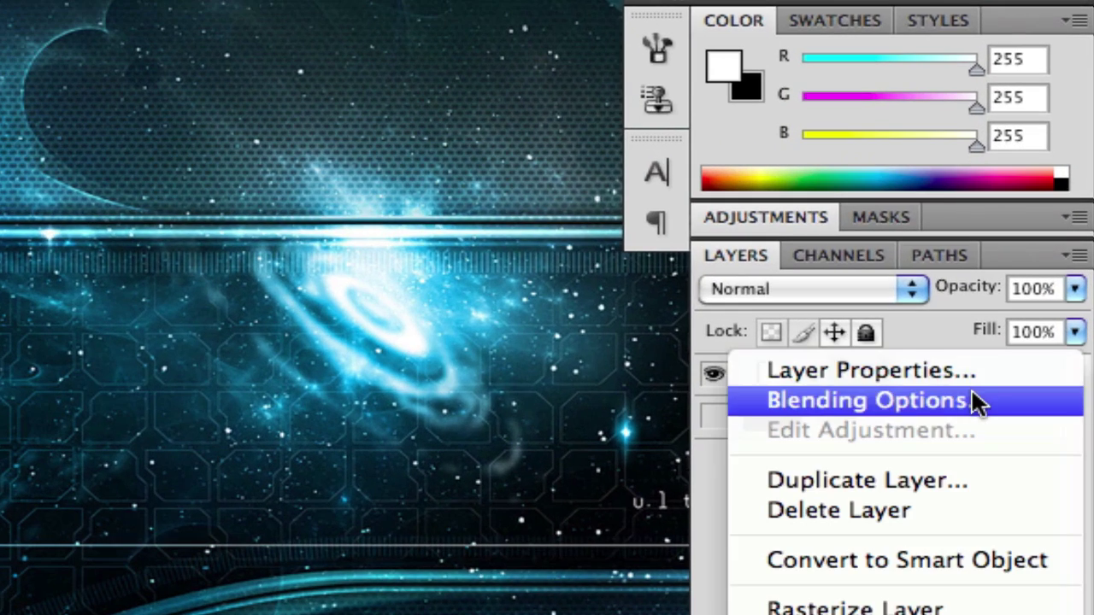
click(970, 391)
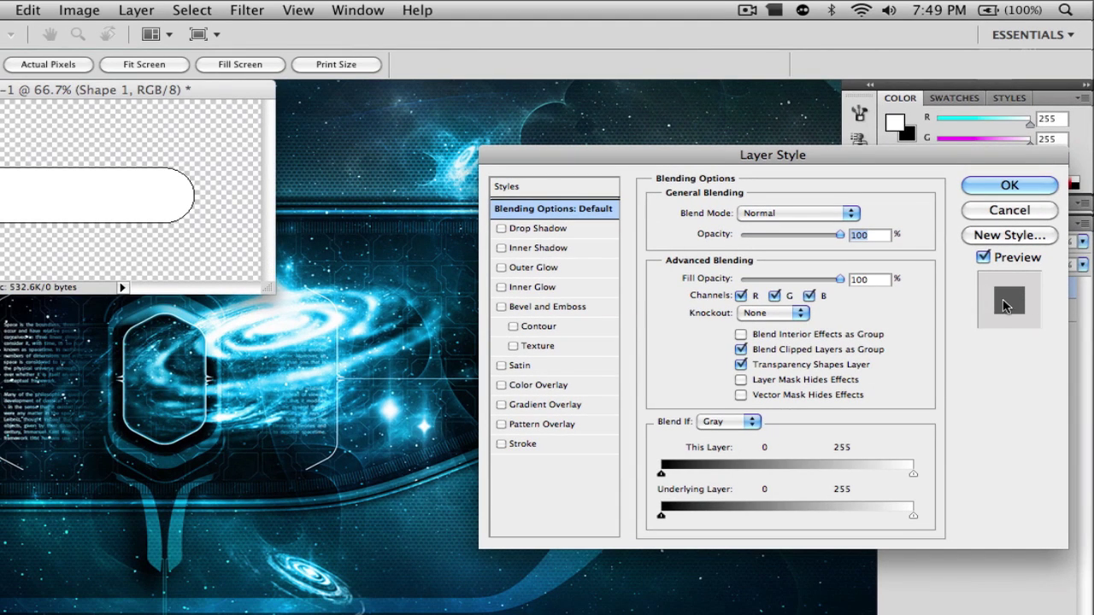
click(564, 405)
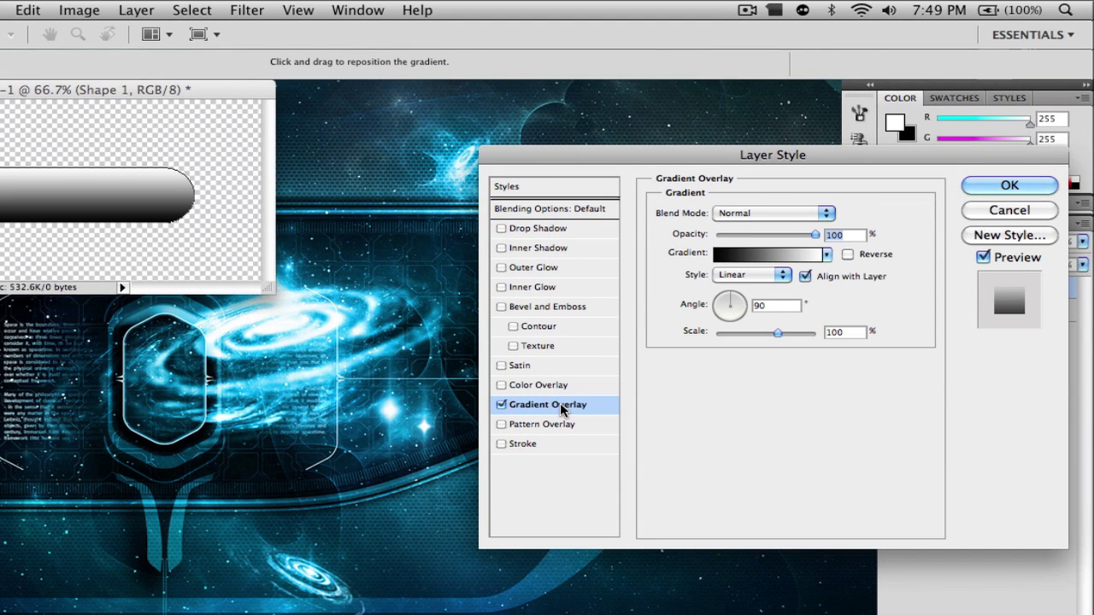
click(735, 253)
click(730, 247)
click(725, 247)
double_click(607, 344)
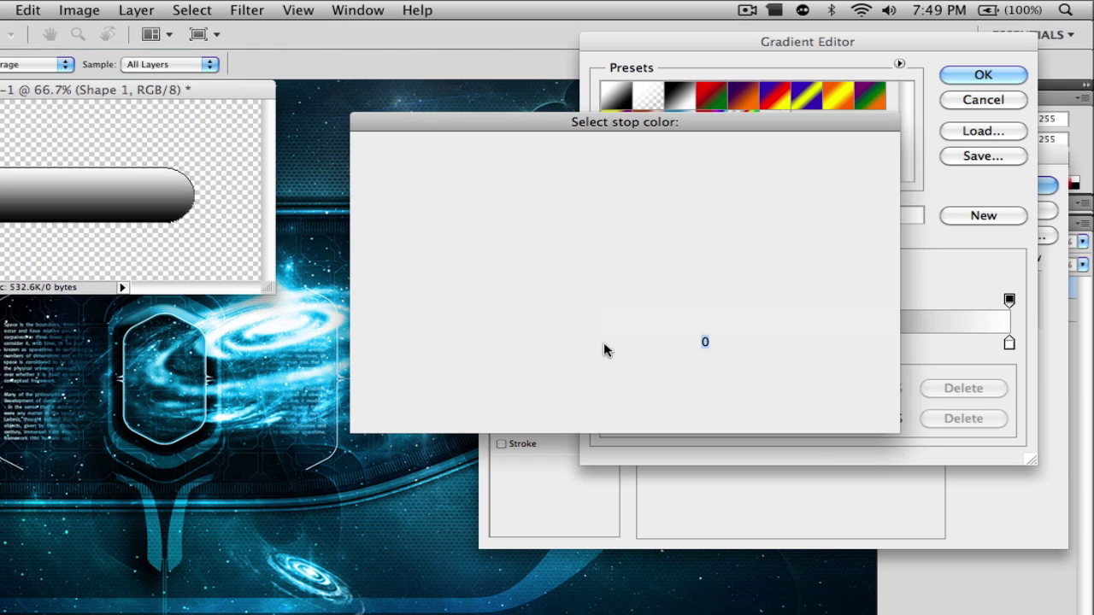
drag(637, 263, 636, 258)
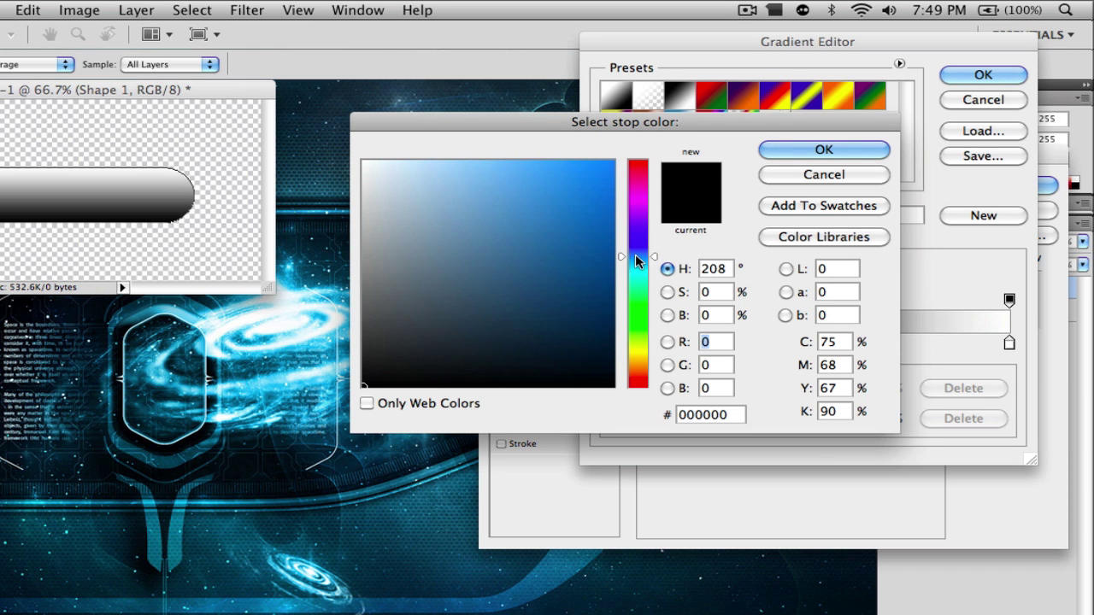
drag(491, 184, 505, 157)
click(828, 152)
- Set the gradient's right stop to dark blue 010d82
double_click(1051, 330)
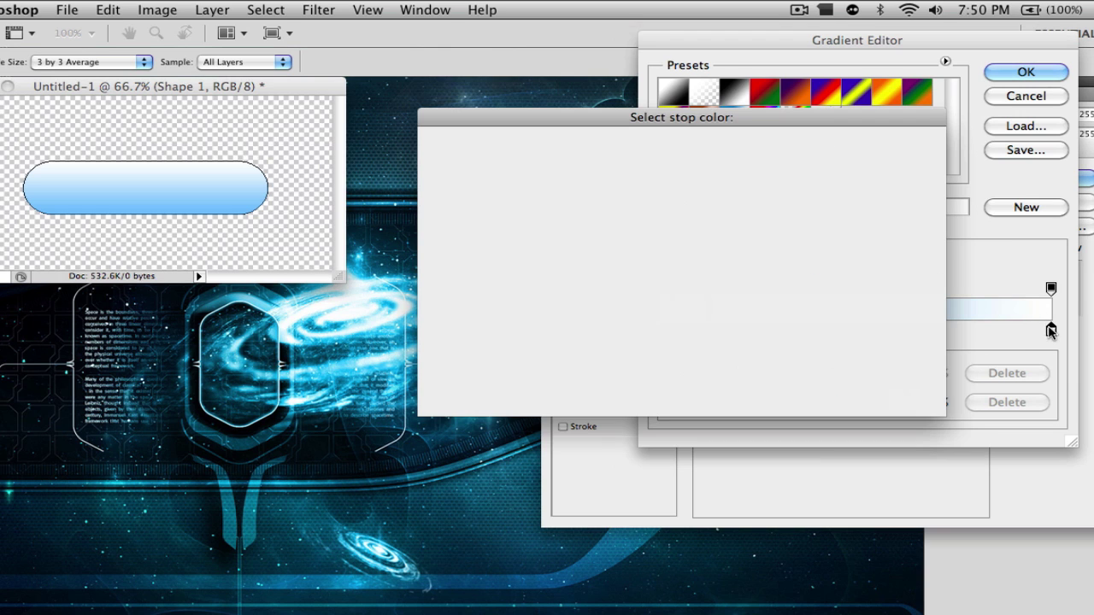
drag(700, 205, 701, 231)
click(628, 248)
click(628, 255)
drag(628, 255, 671, 260)
click(873, 144)
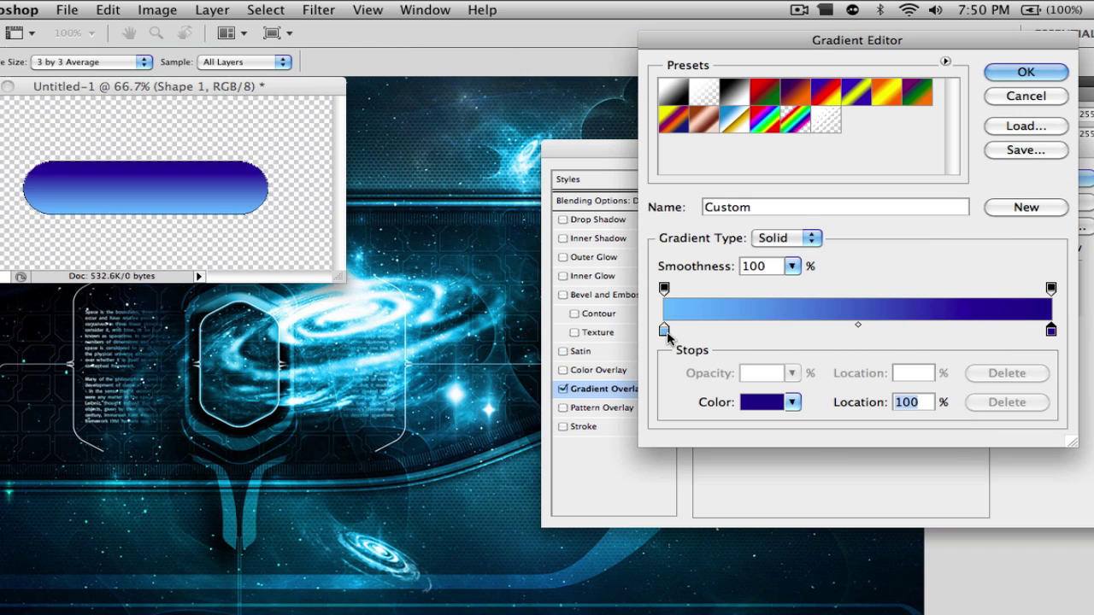
- Change the left stop to bright blue 008aff and move the gradient midpoint to 36%
double_click(665, 331)
text(008aff)
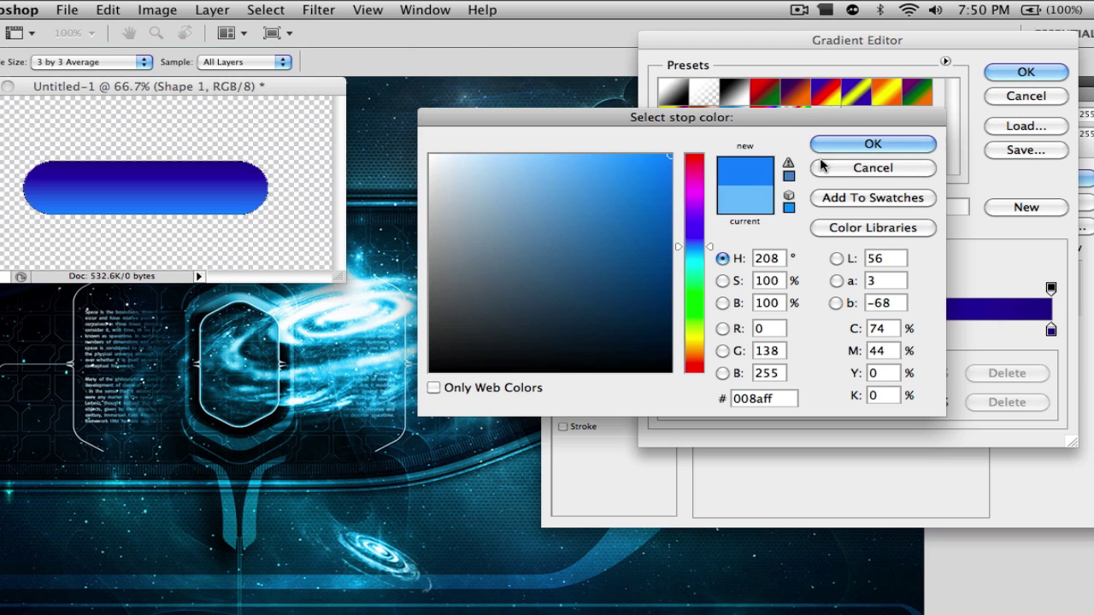
click(857, 147)
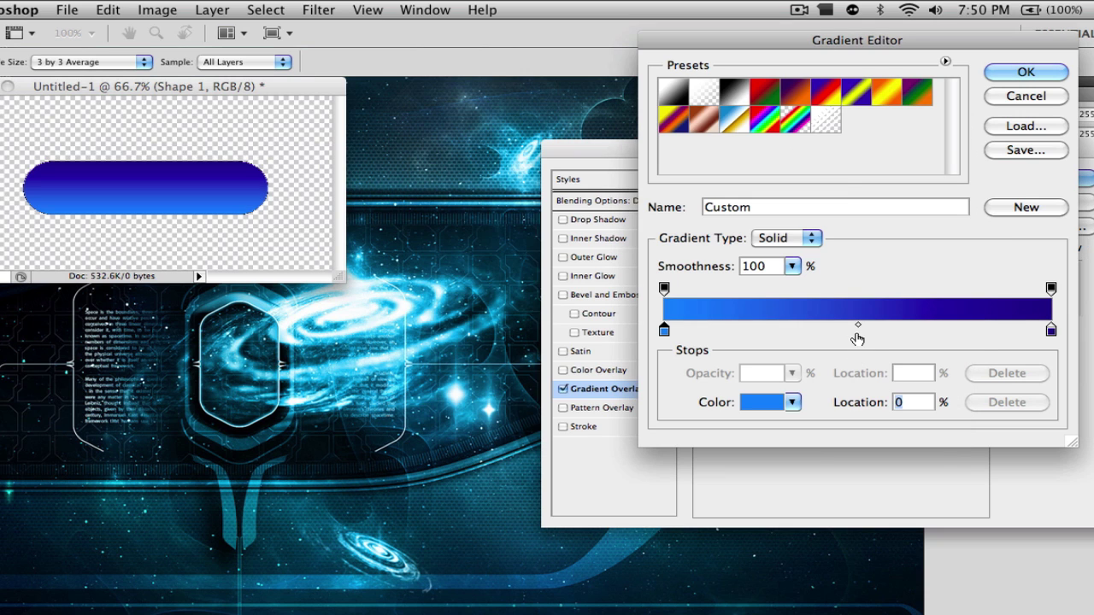
drag(858, 329, 806, 329)
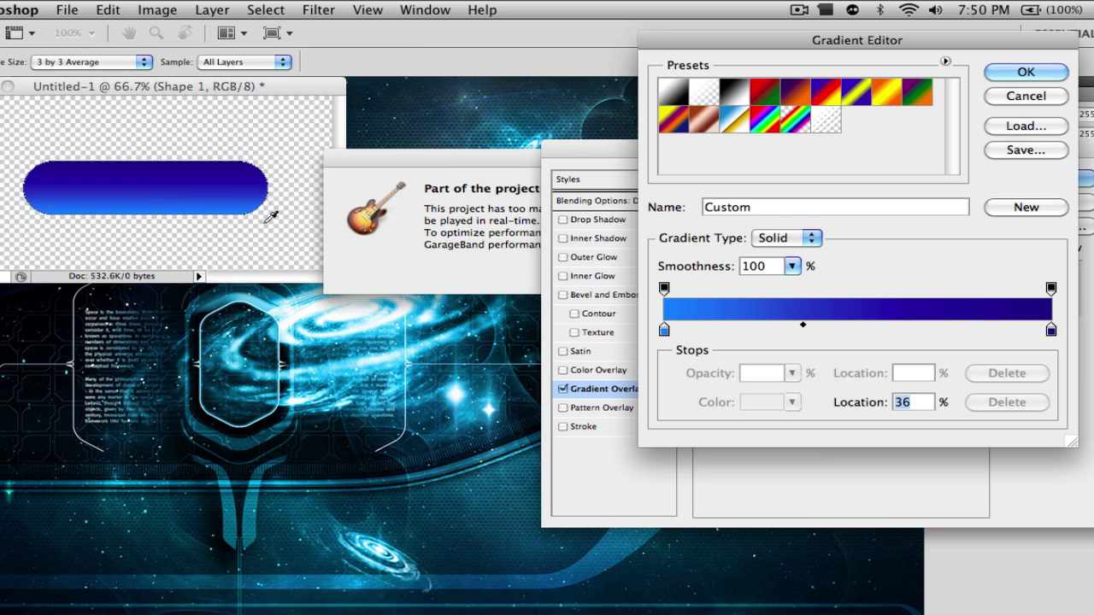
click(433, 178)
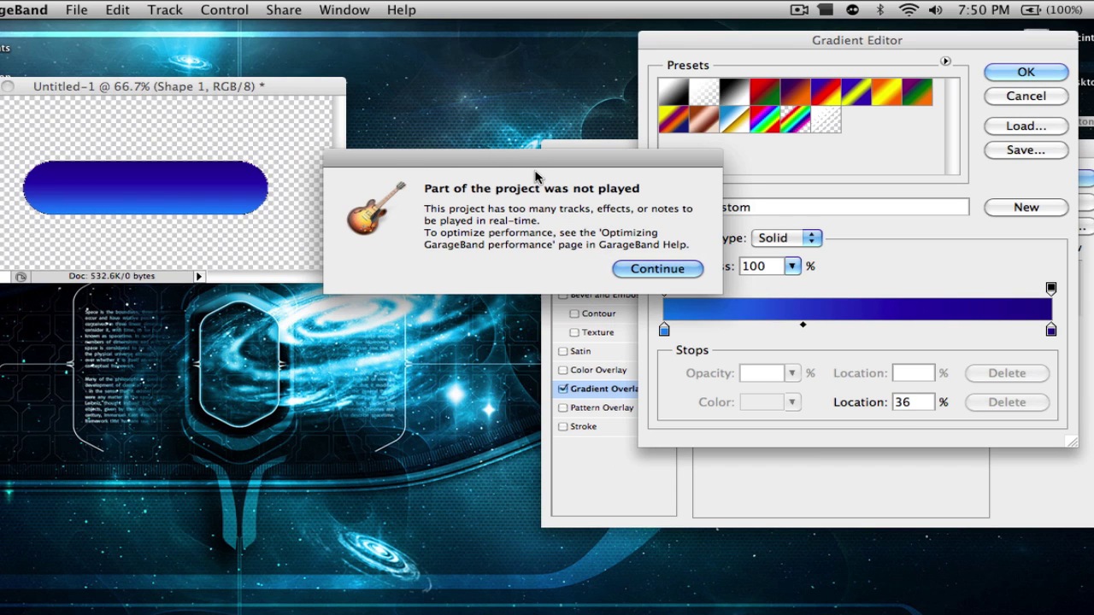
- Dismiss GarageBand's playback warning and close the Voiceover project without saving
click(633, 268)
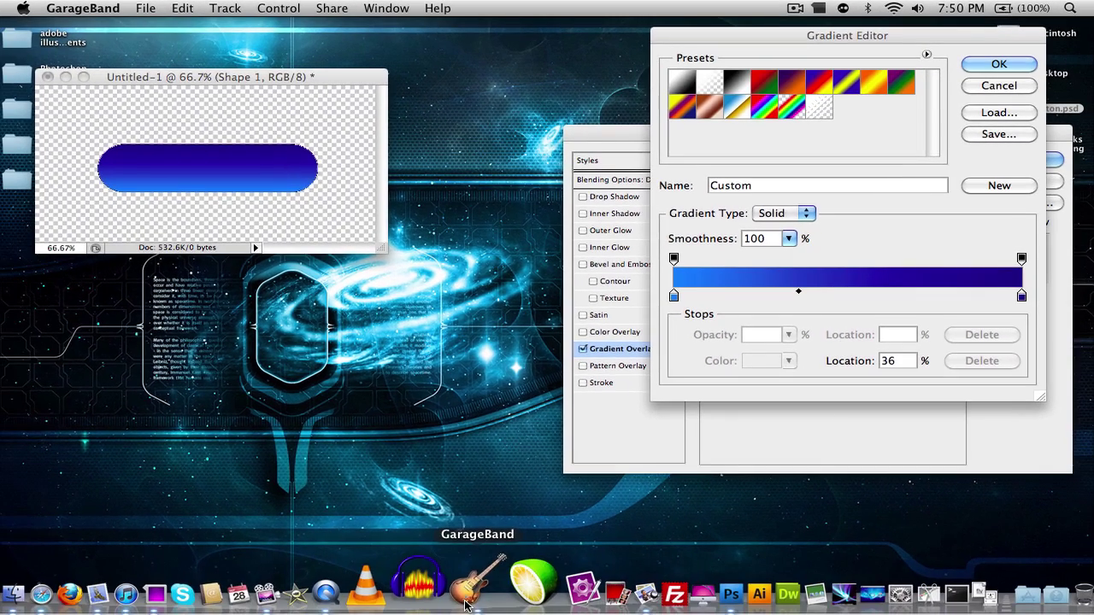
click(478, 585)
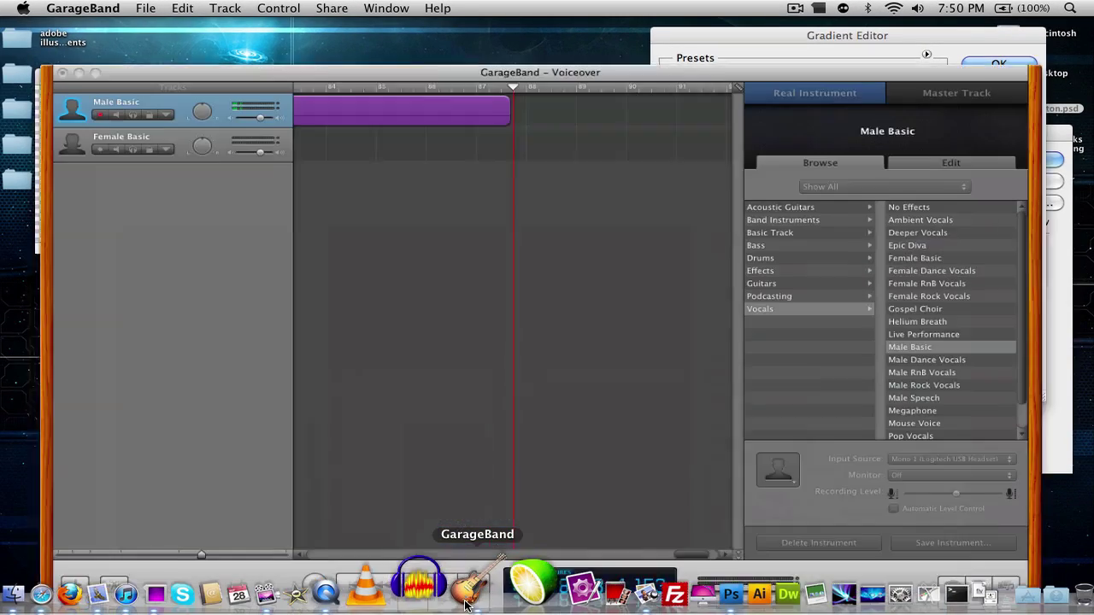
drag(469, 41, 158, 45)
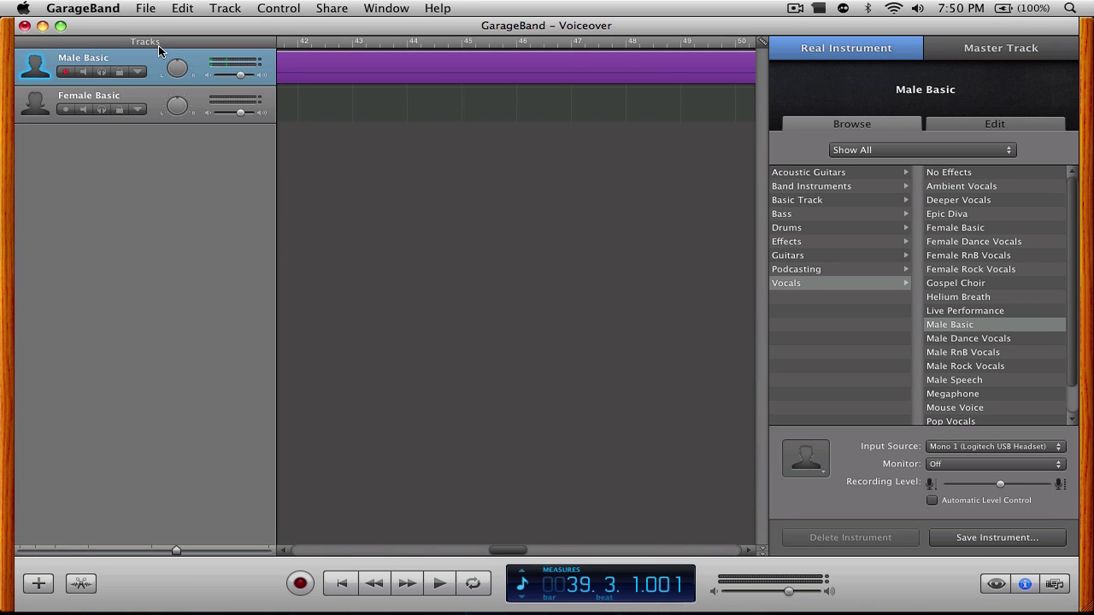
click(25, 26)
click(485, 116)
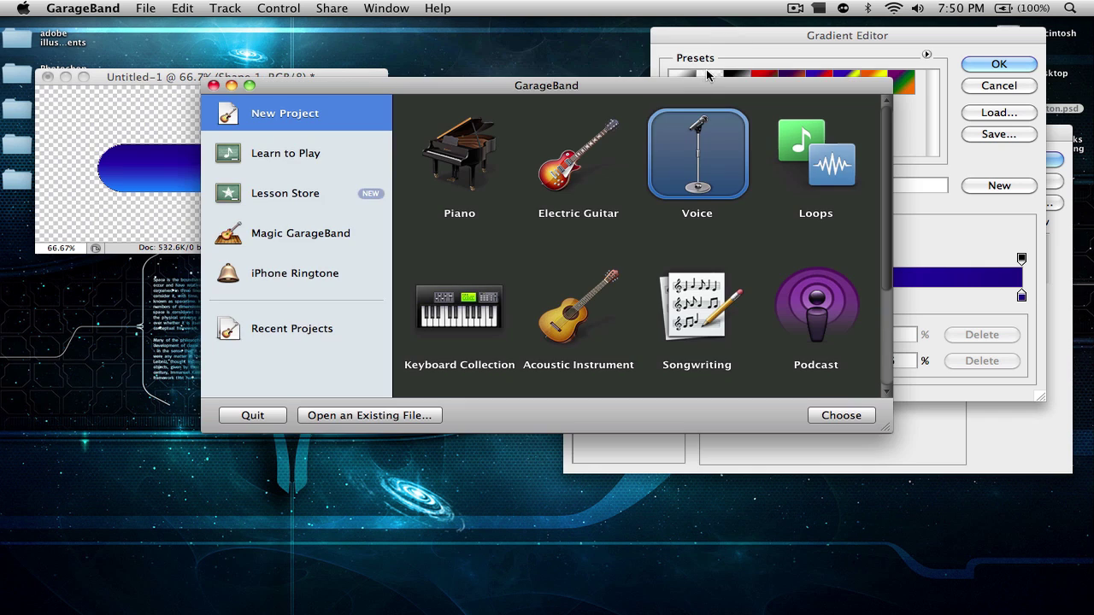
- Quit GarageBand, accept the blue gradient, and give the Inner Shadow Overlay blending
click(214, 86)
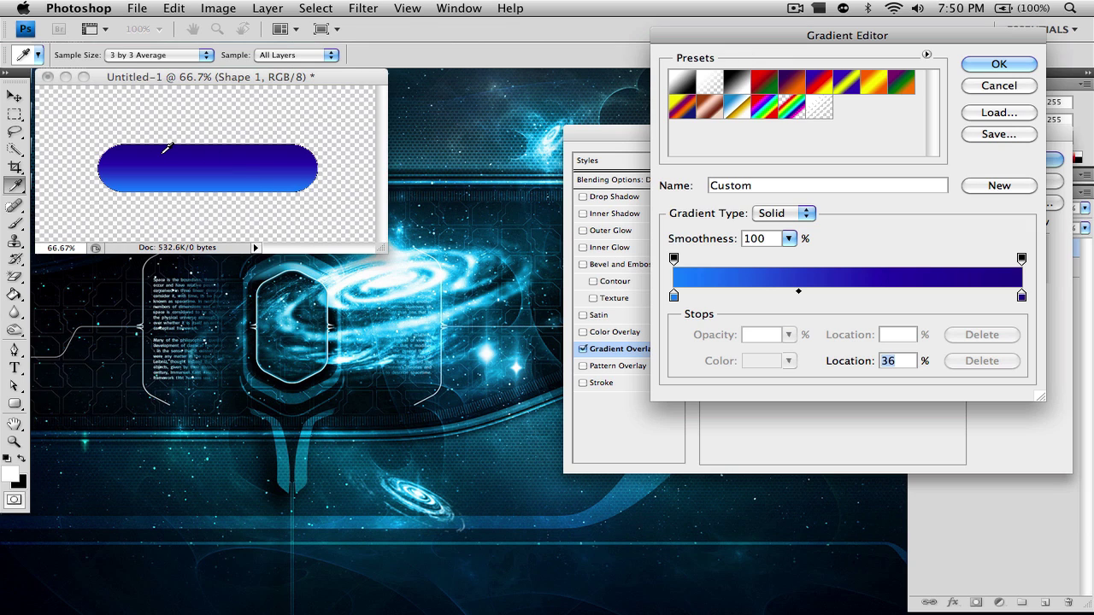
click(997, 67)
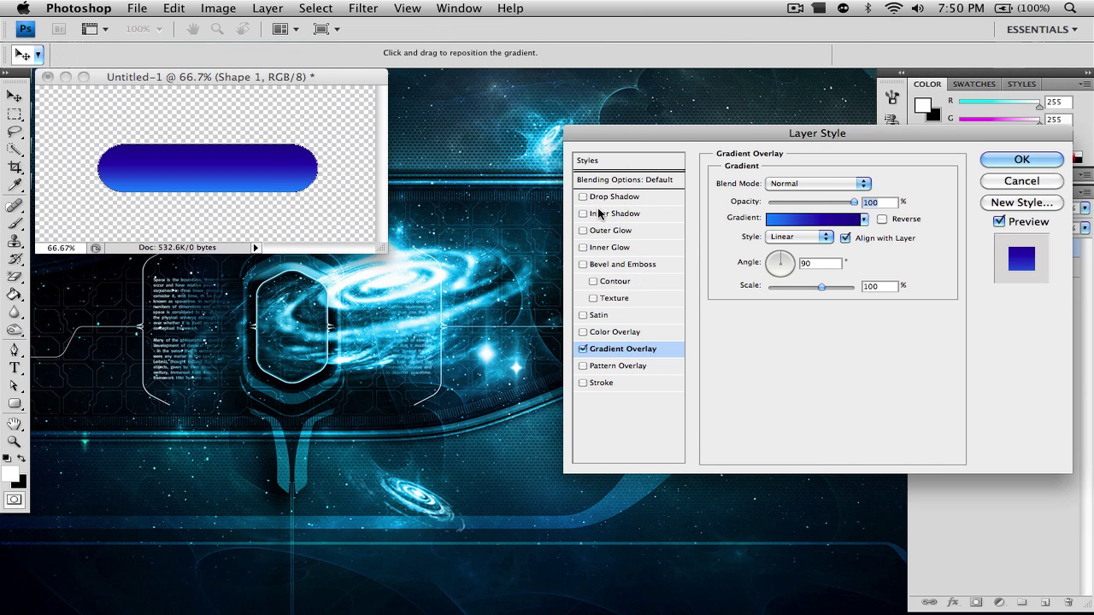
click(605, 199)
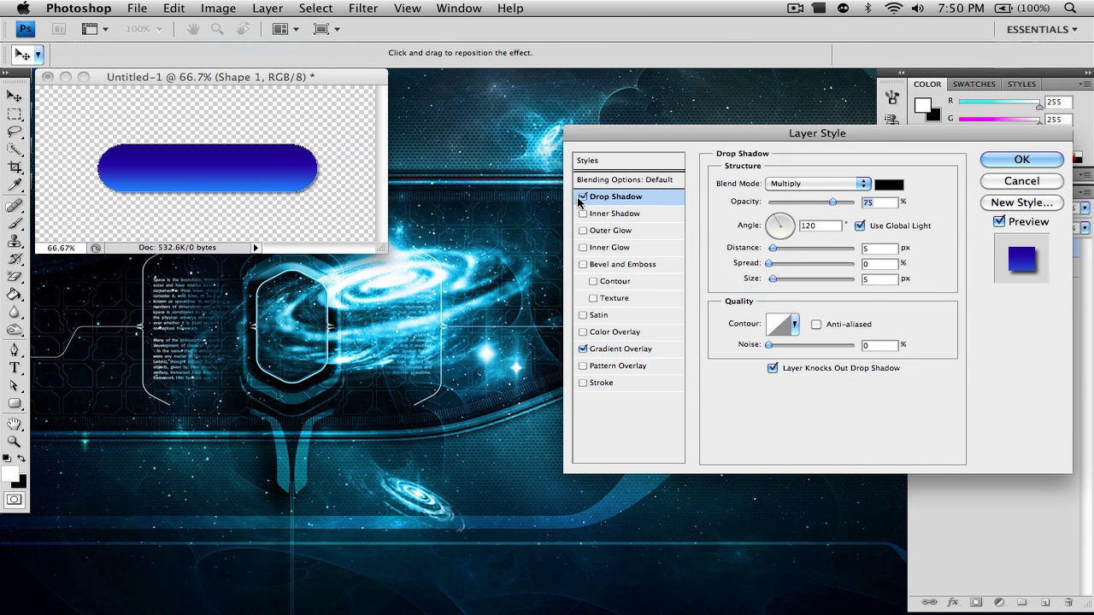
click(582, 198)
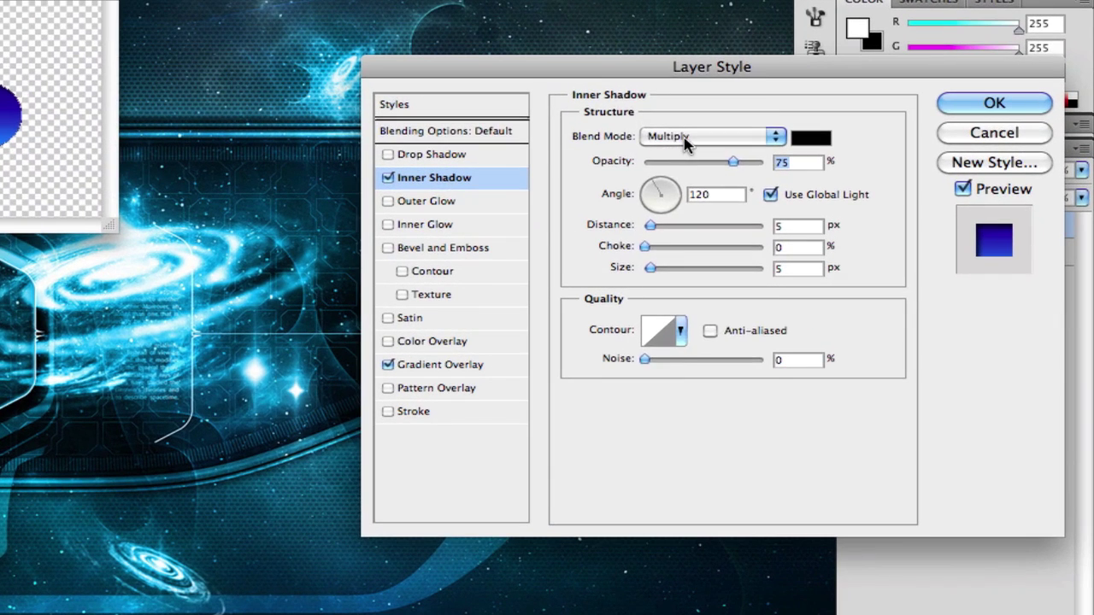
click(800, 183)
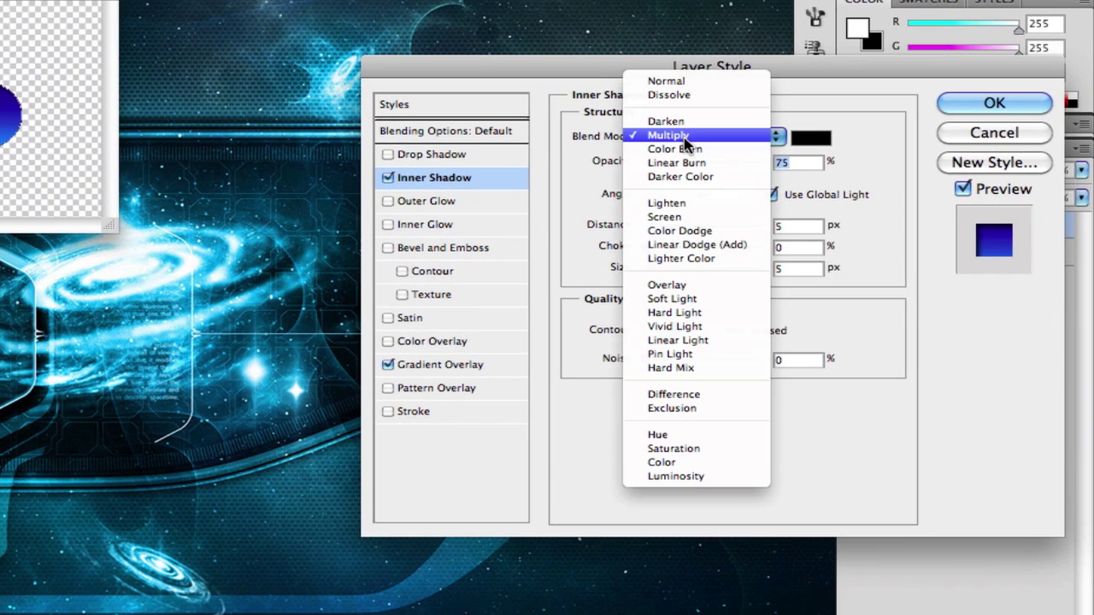
click(675, 285)
- Make the inner shadow white with 100% opacity, 7 px distance, 1% choke, 16 px size
click(822, 137)
drag(247, 77, 212, 56)
click(773, 59)
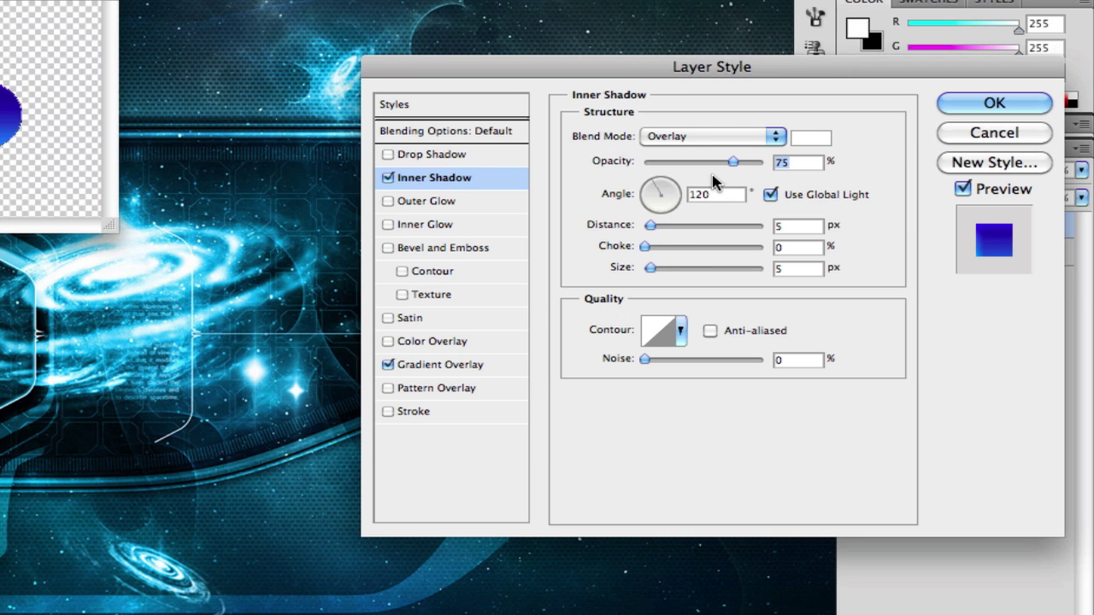
drag(733, 162, 764, 167)
drag(651, 226, 650, 232)
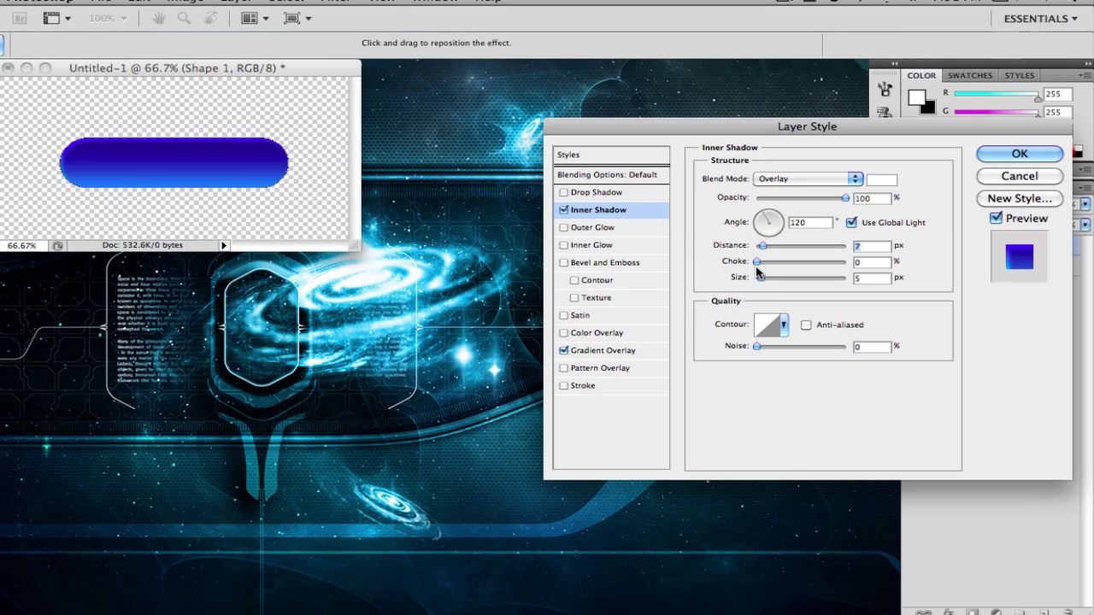
click(762, 278)
drag(764, 279, 756, 264)
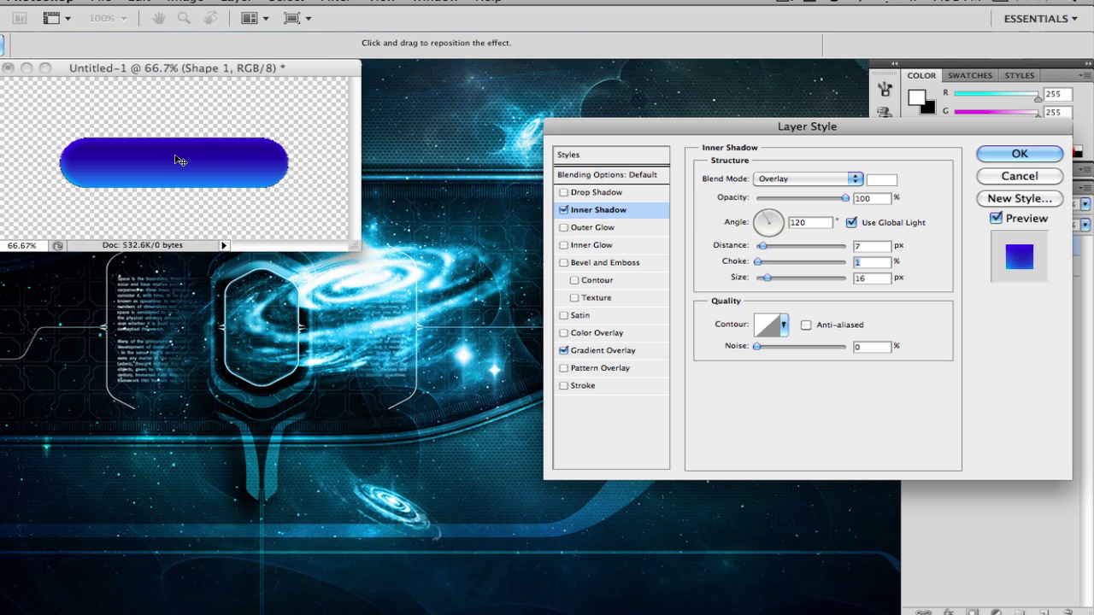
click(999, 154)
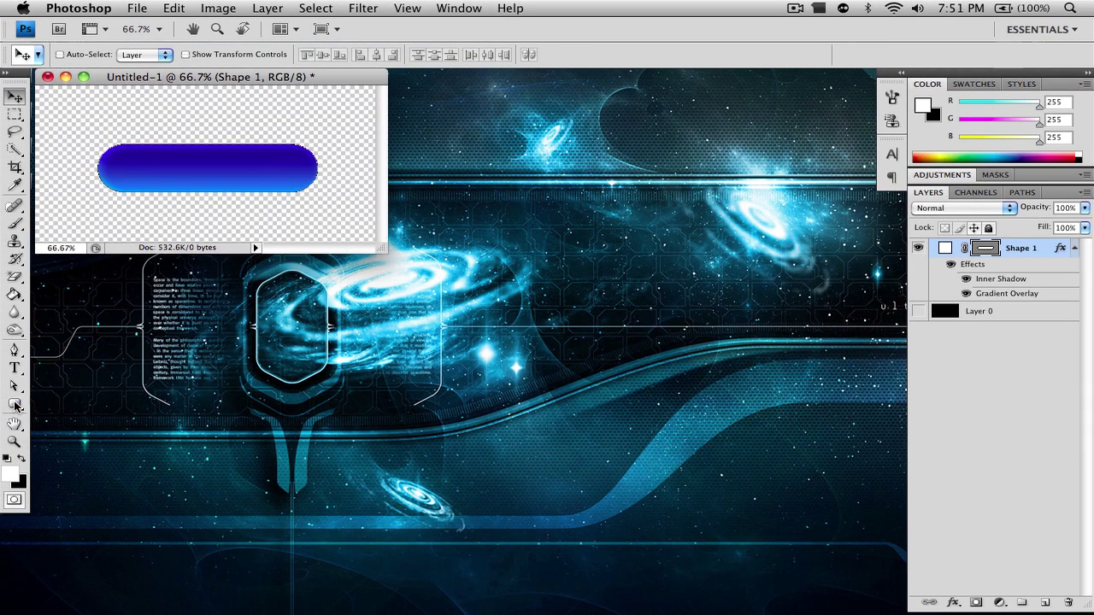
- Set new rounded rectangles to no style, undo Apply Style on the pill, and add an empty layer
click(15, 406)
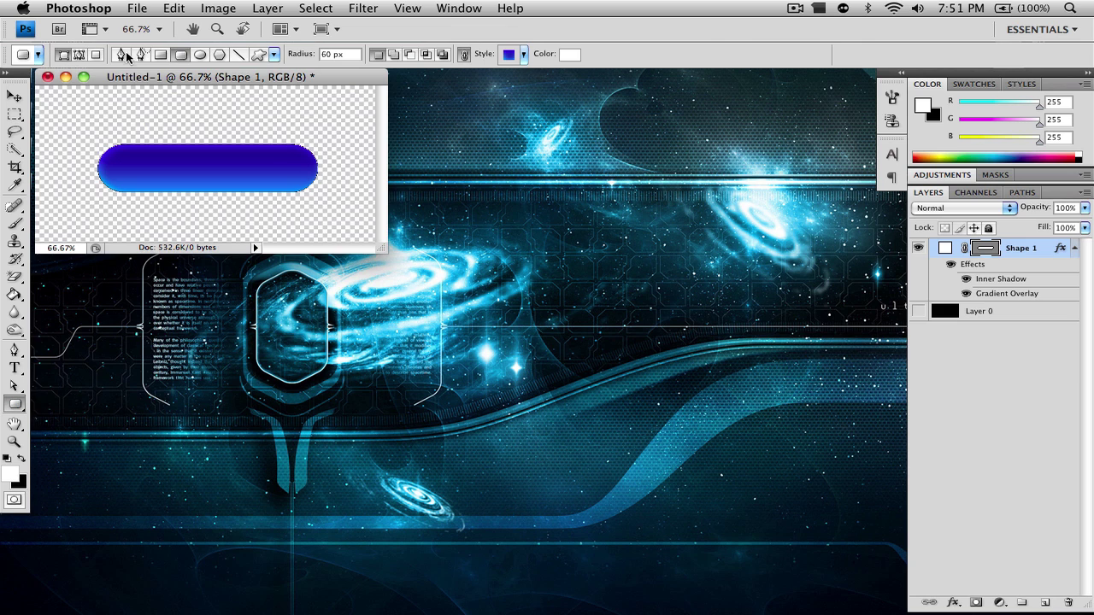
click(511, 54)
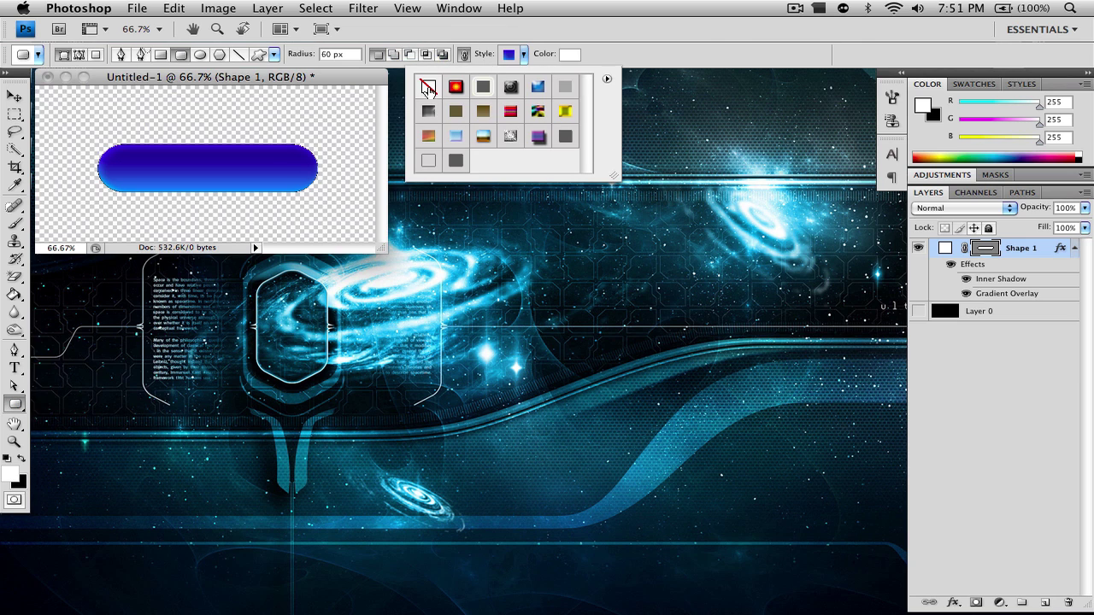
click(430, 88)
click(599, 54)
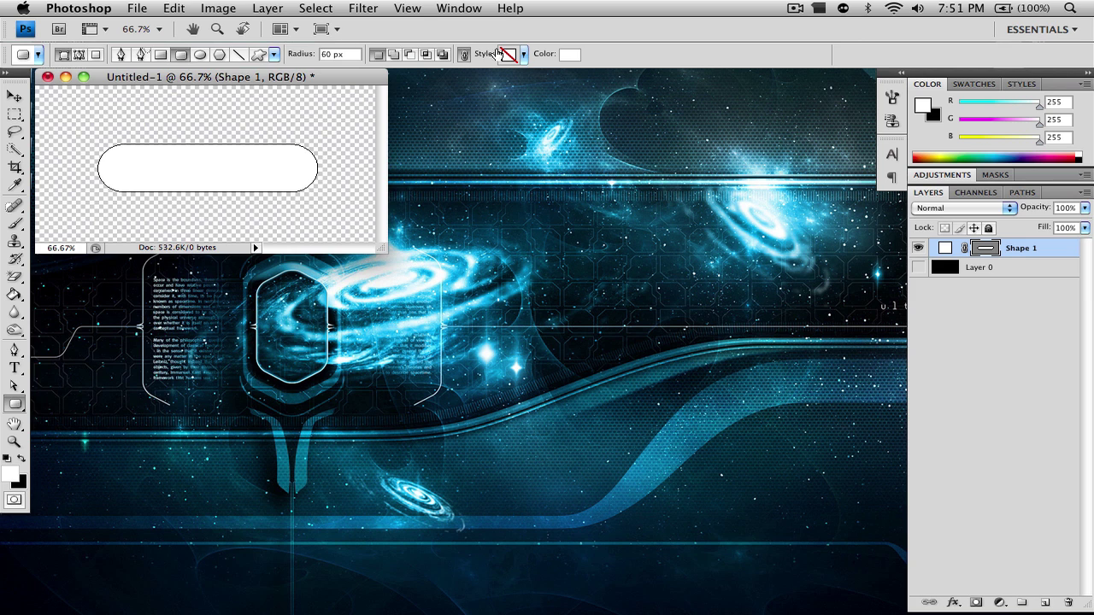
click(174, 7)
click(196, 25)
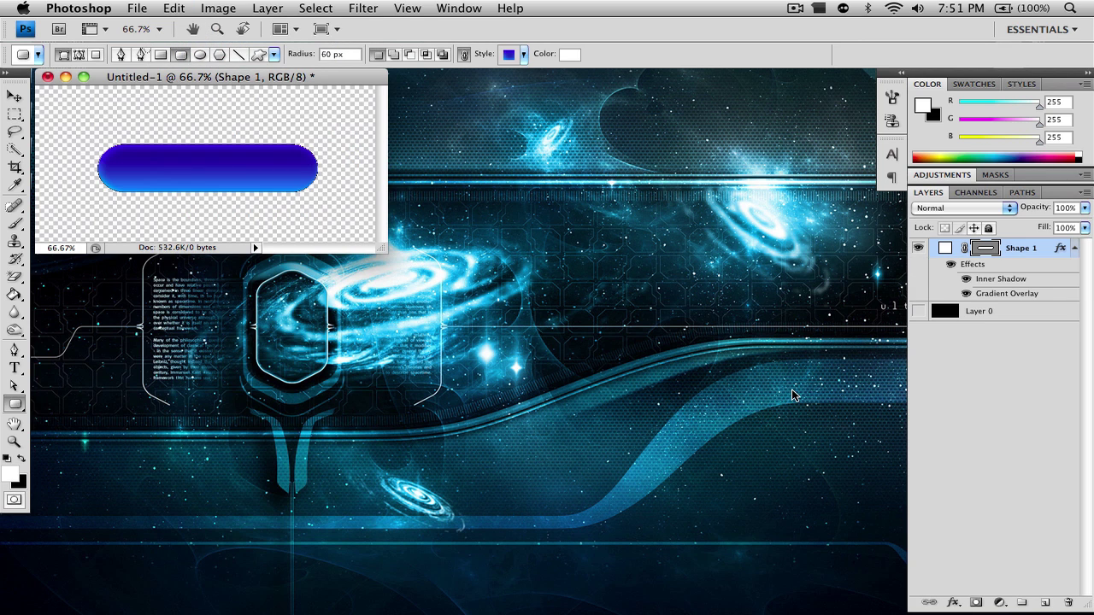
click(1045, 603)
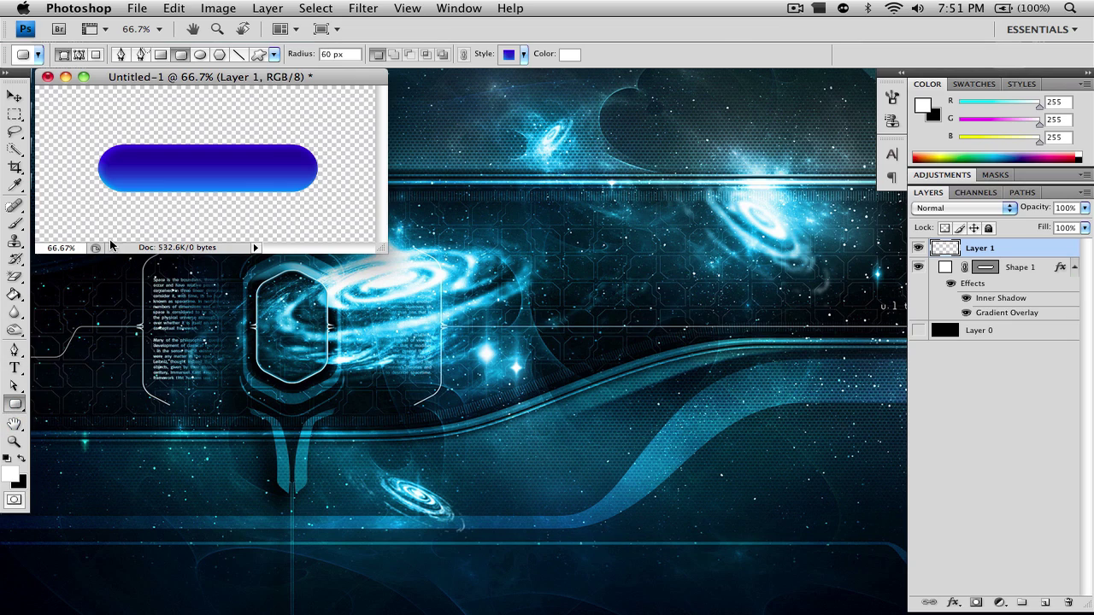
- Draw a thin rounded-rectangle highlight across the pill's top and strip its style to plain white
drag(123, 149, 213, 164)
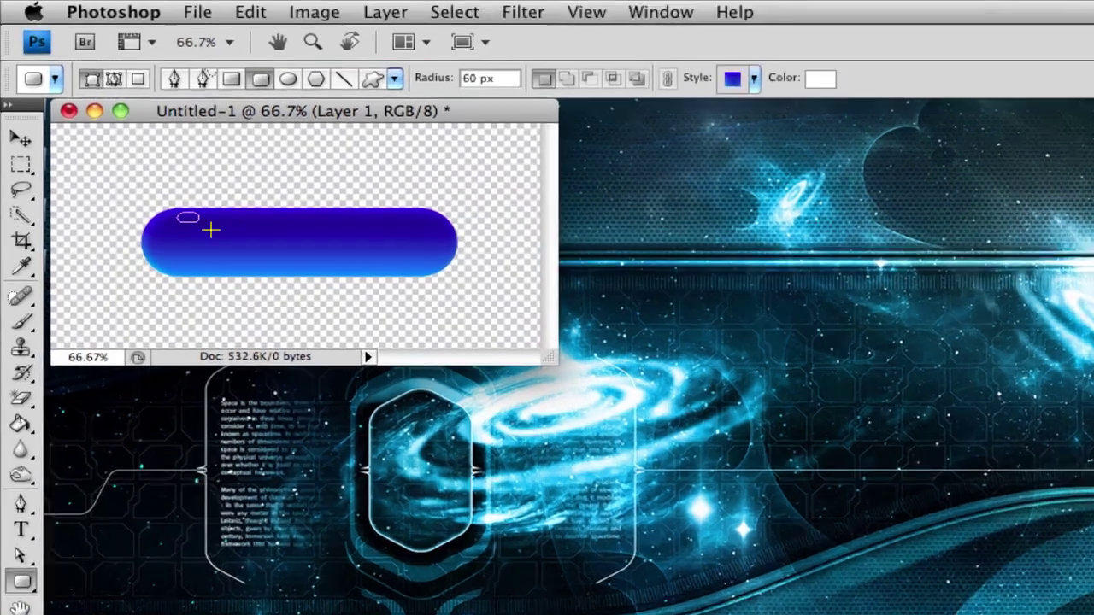
drag(420, 323, 579, 332)
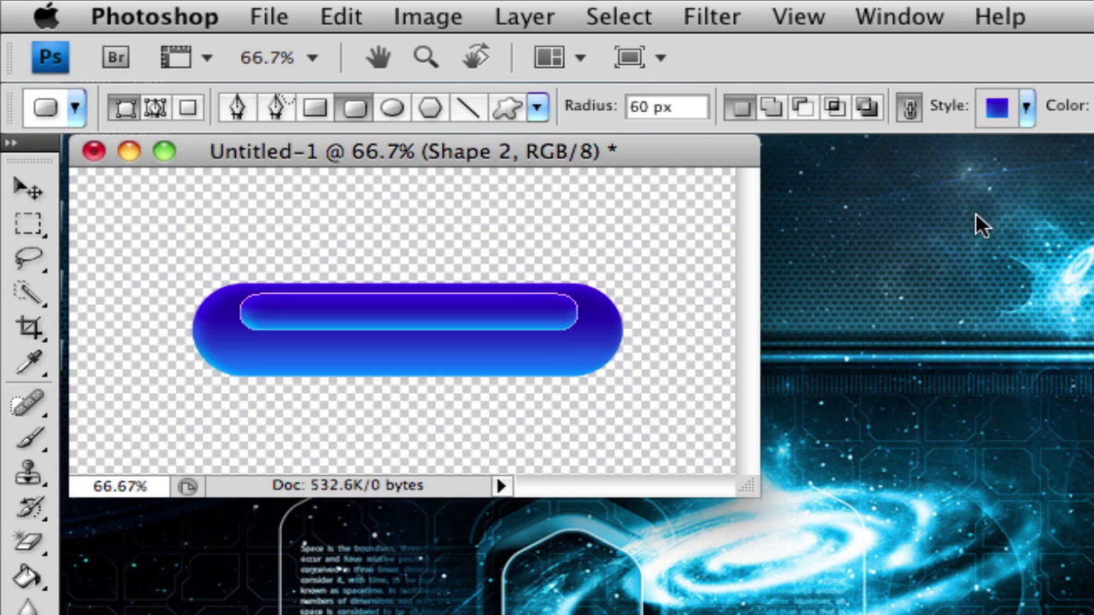
click(1001, 115)
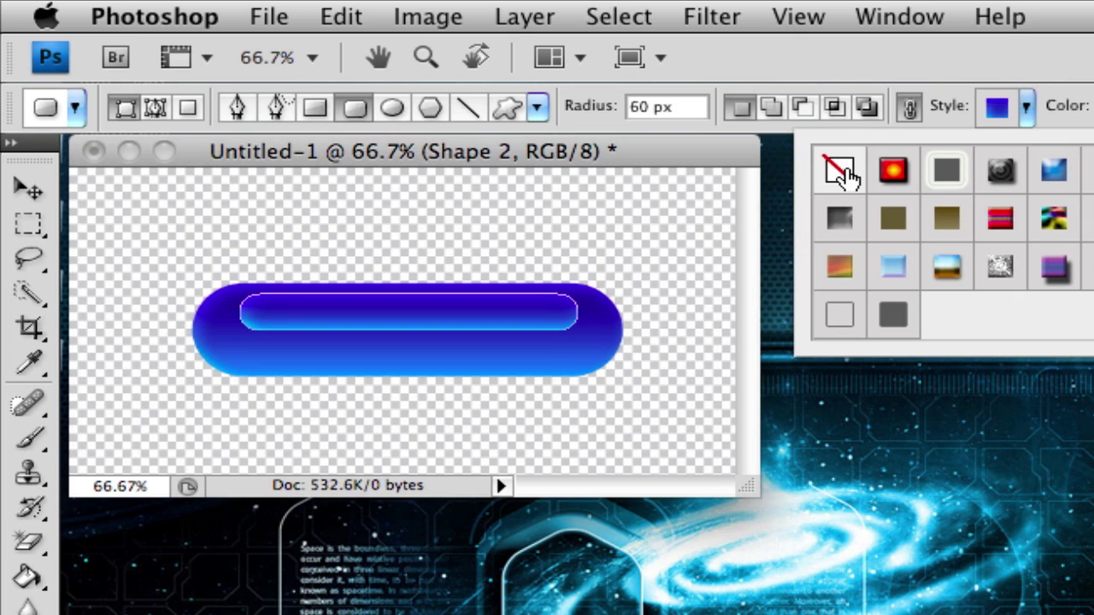
click(839, 168)
click(713, 139)
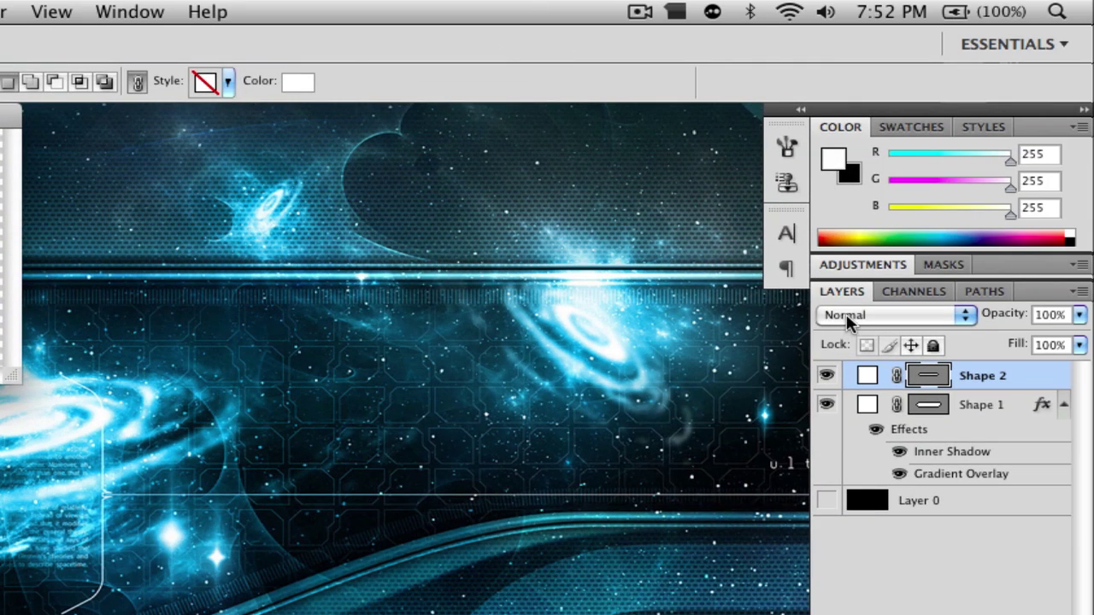
- Set Shape 2 to Overlay blending at 50% opacity, then select Layer 0
click(846, 313)
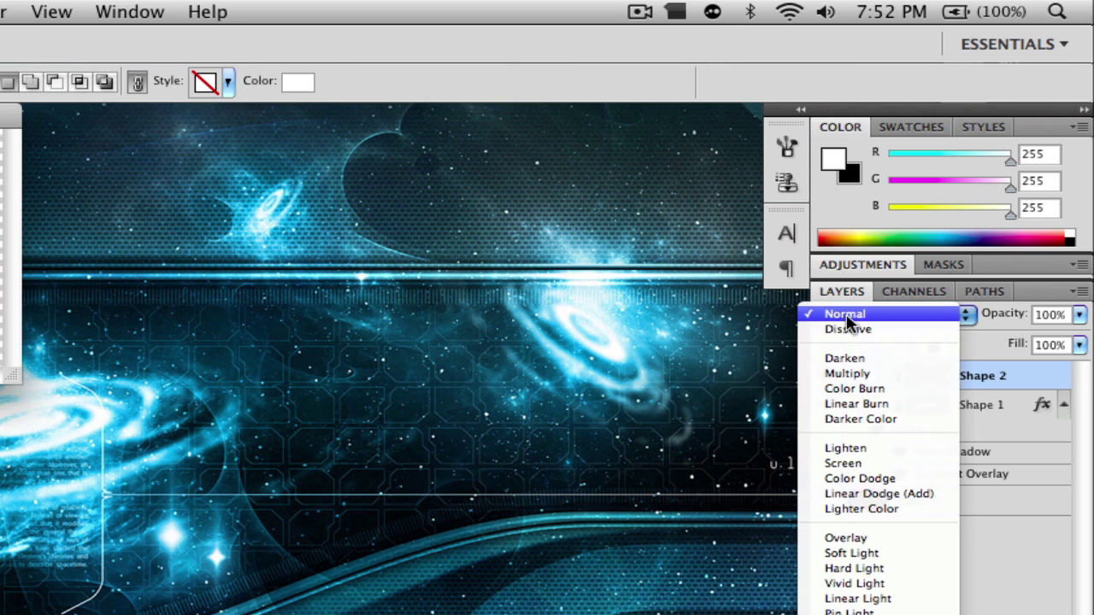
click(843, 534)
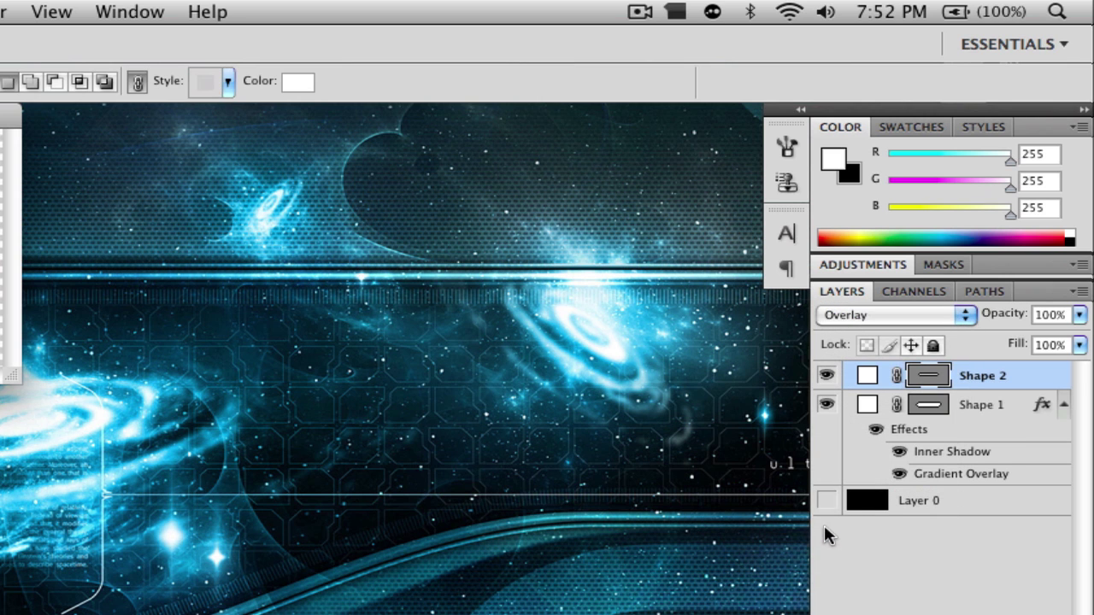
click(964, 315)
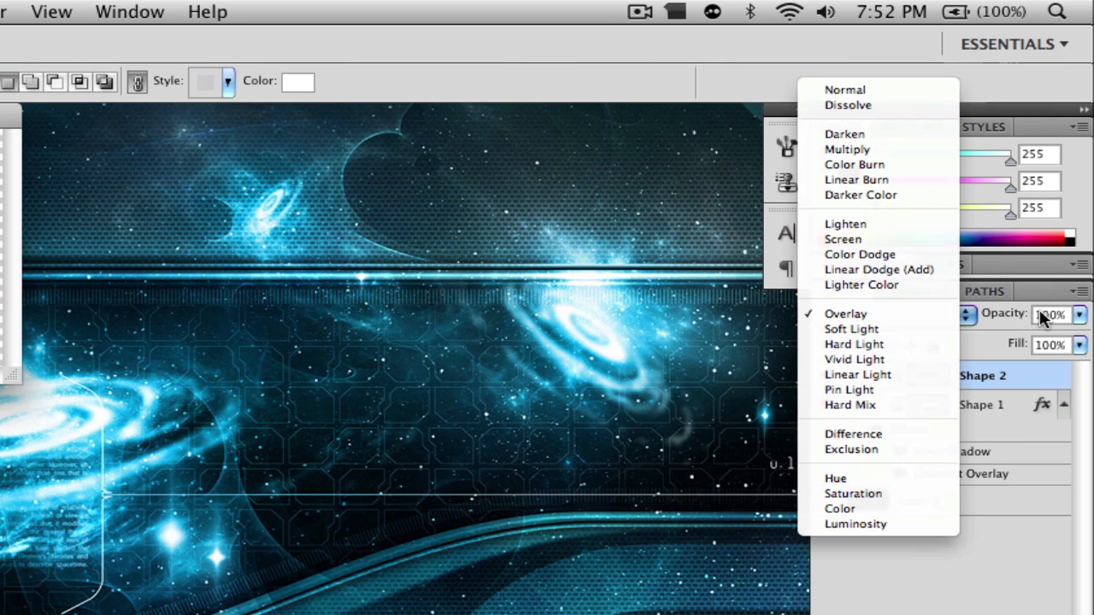
click(1077, 314)
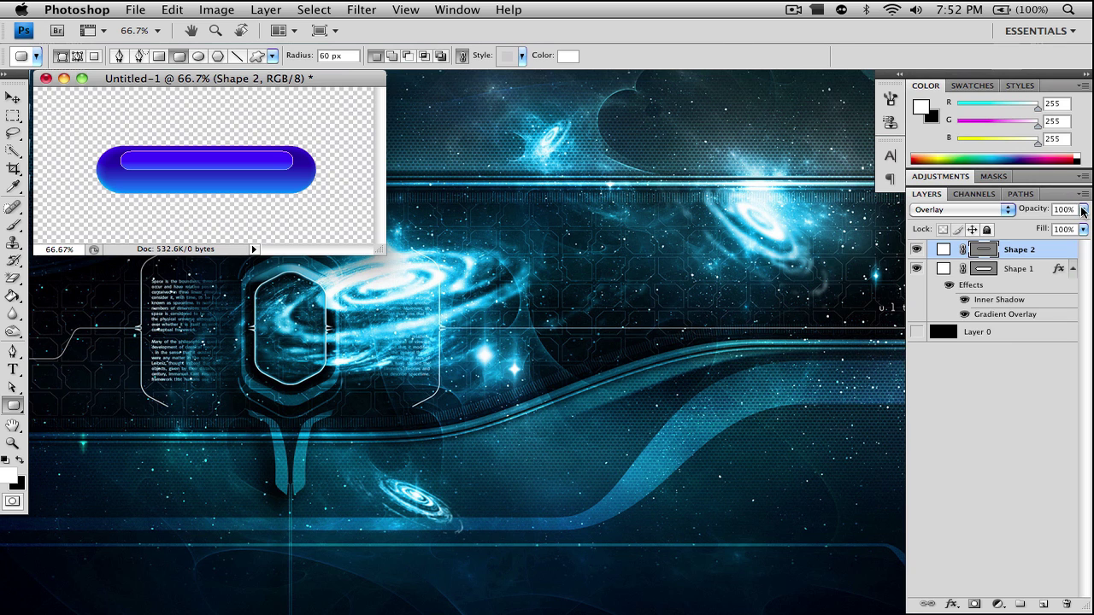
click(1082, 211)
drag(1075, 224, 1033, 225)
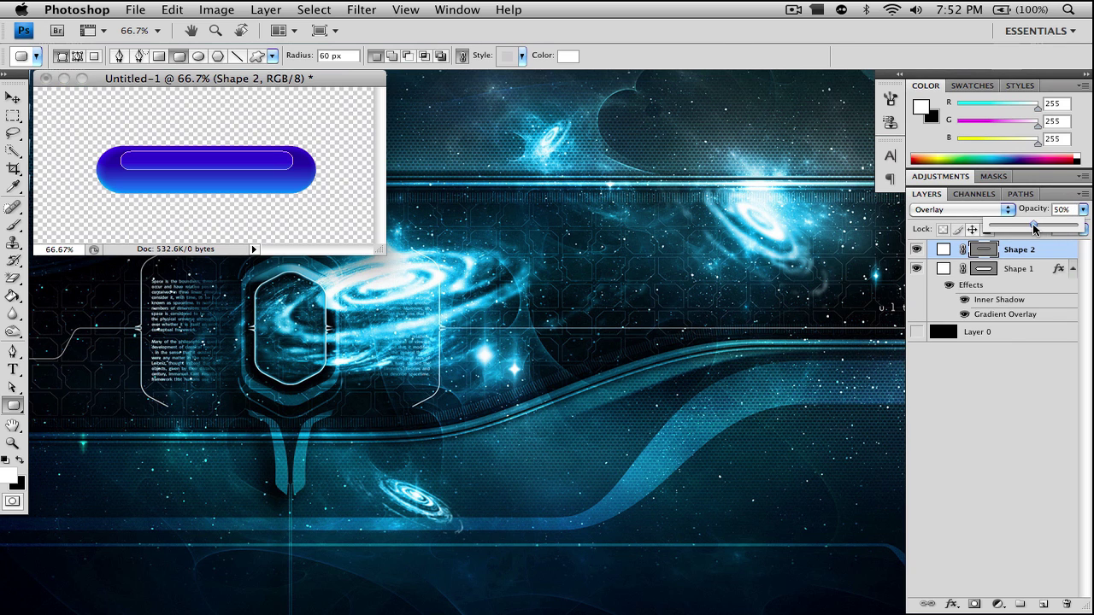
click(964, 334)
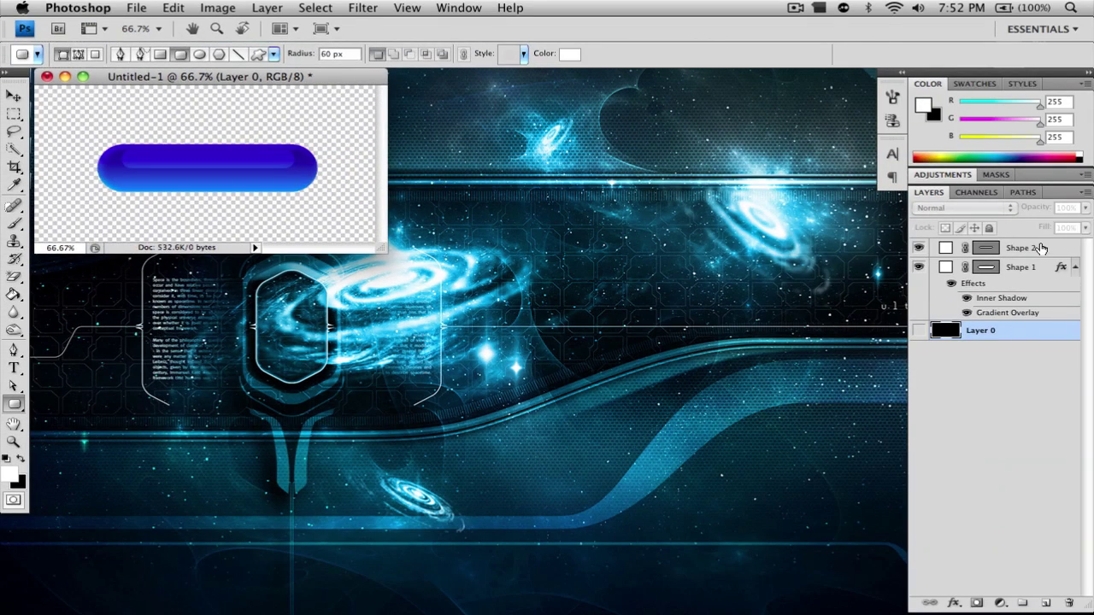
- Add a new layer above the Shape 2 highlight and type placeholder text 'Text' on the pill
click(1039, 251)
click(1046, 603)
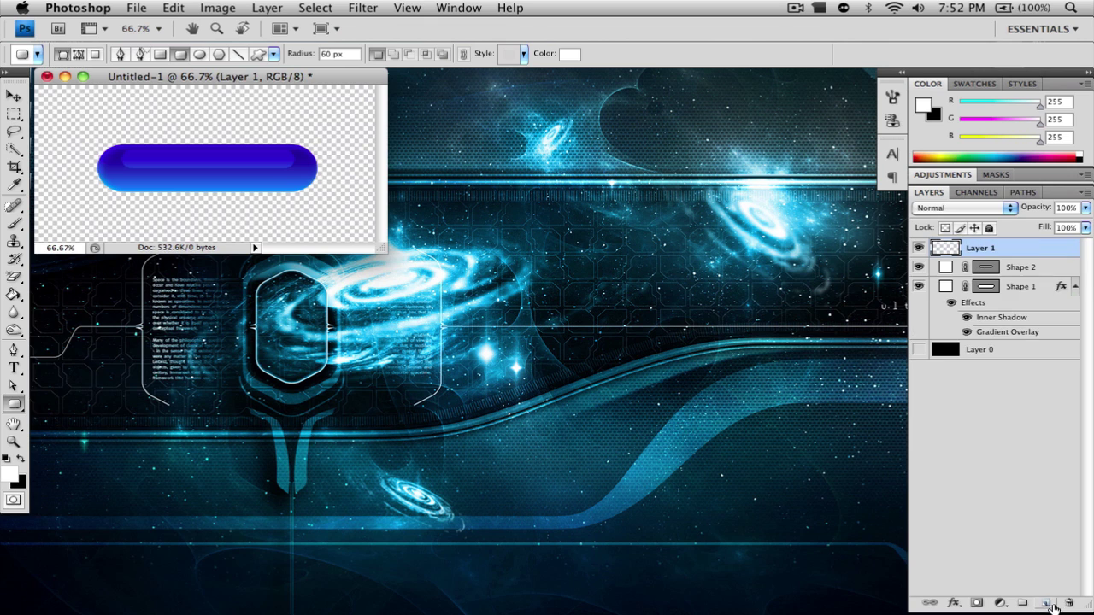
click(13, 367)
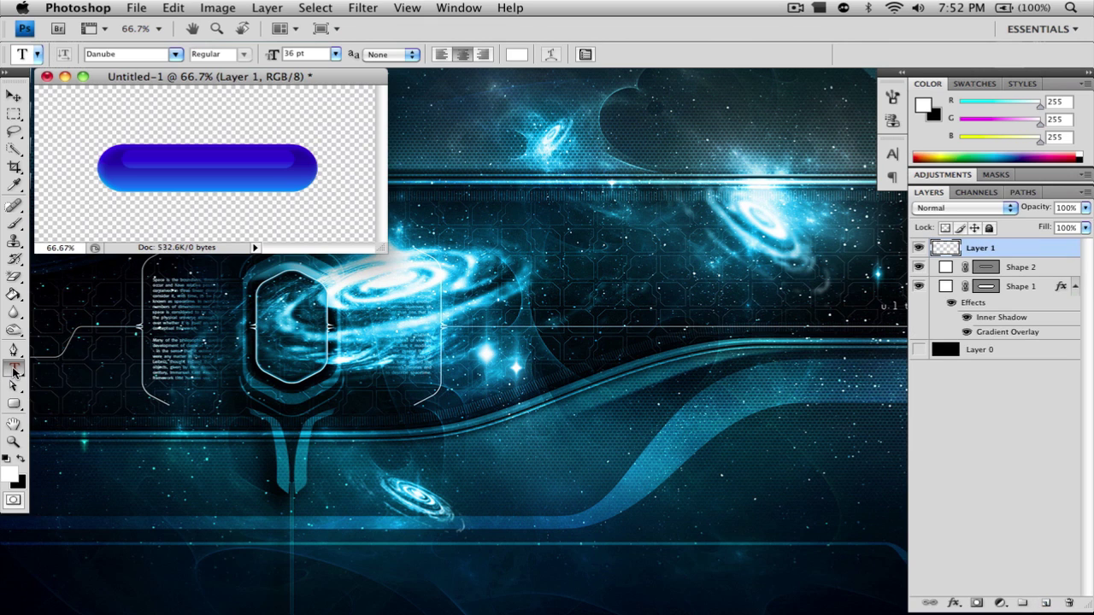
click(125, 169)
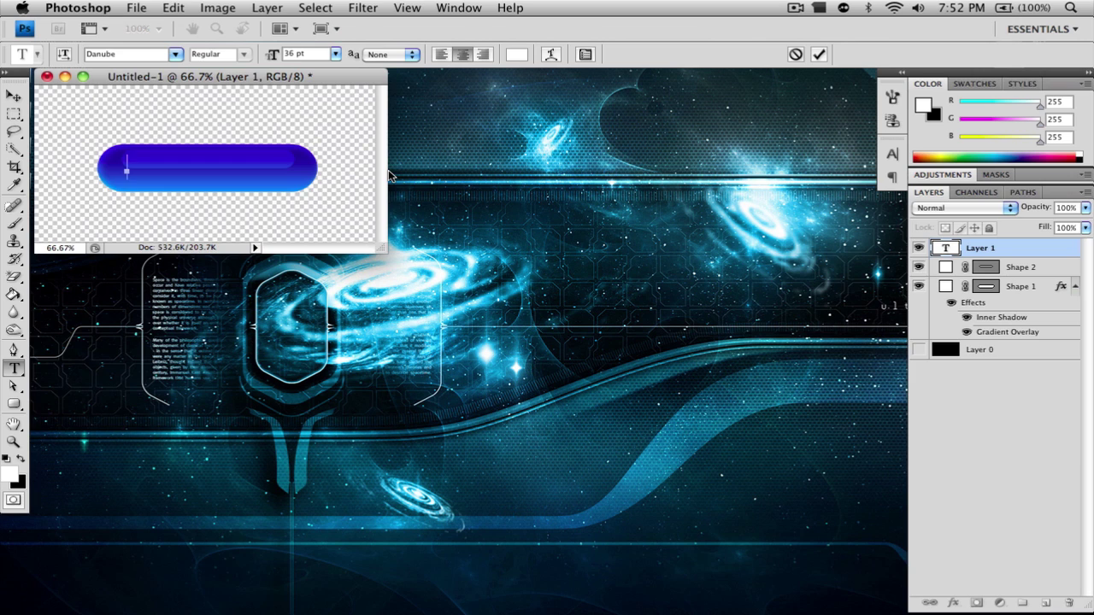
text(Text)
- Replace the placeholder with 'nicks button' and drag it to the horizontal centre of the pill
double_click(124, 167)
text(ni)
text(cks)
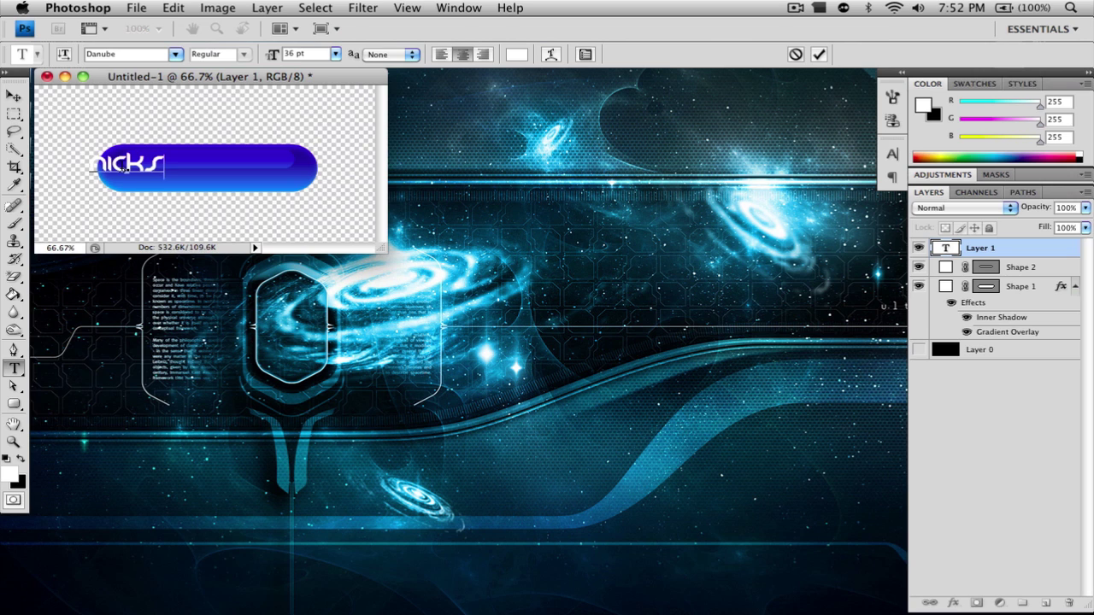
text( button)
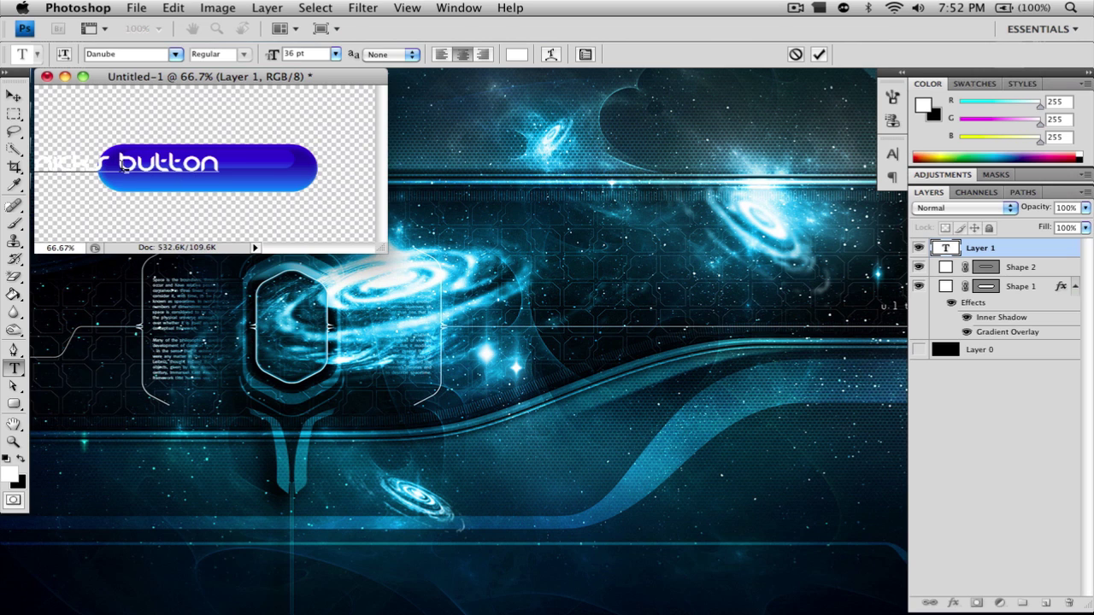
click(14, 94)
drag(125, 161, 205, 168)
key(super+a)
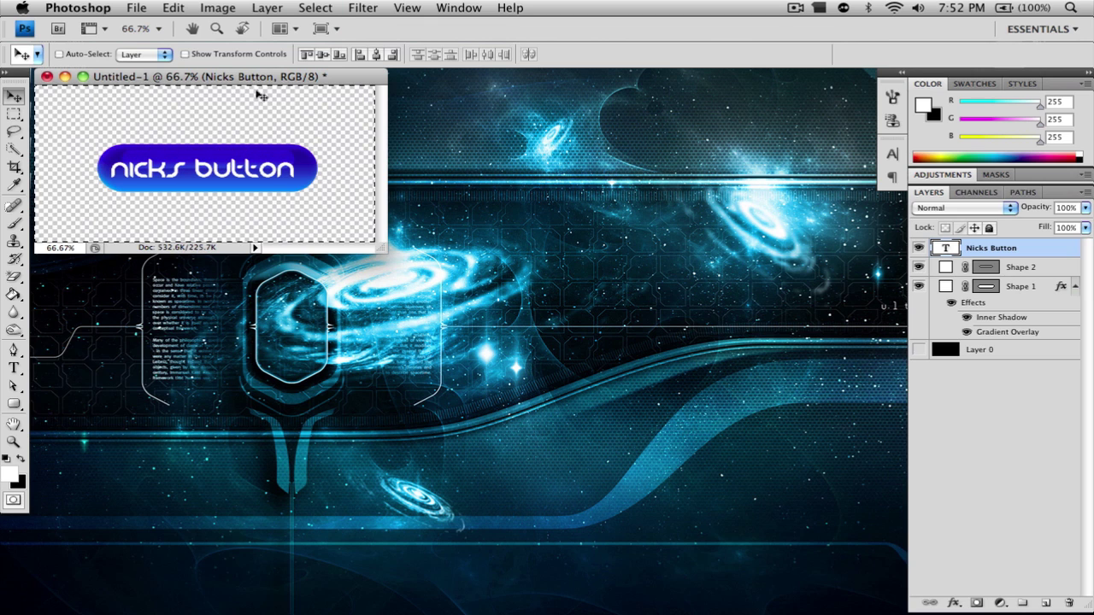
- Centre the 'nicks button' text vertically, set its layer blend to Soft Light, then bring Safari forward
click(362, 55)
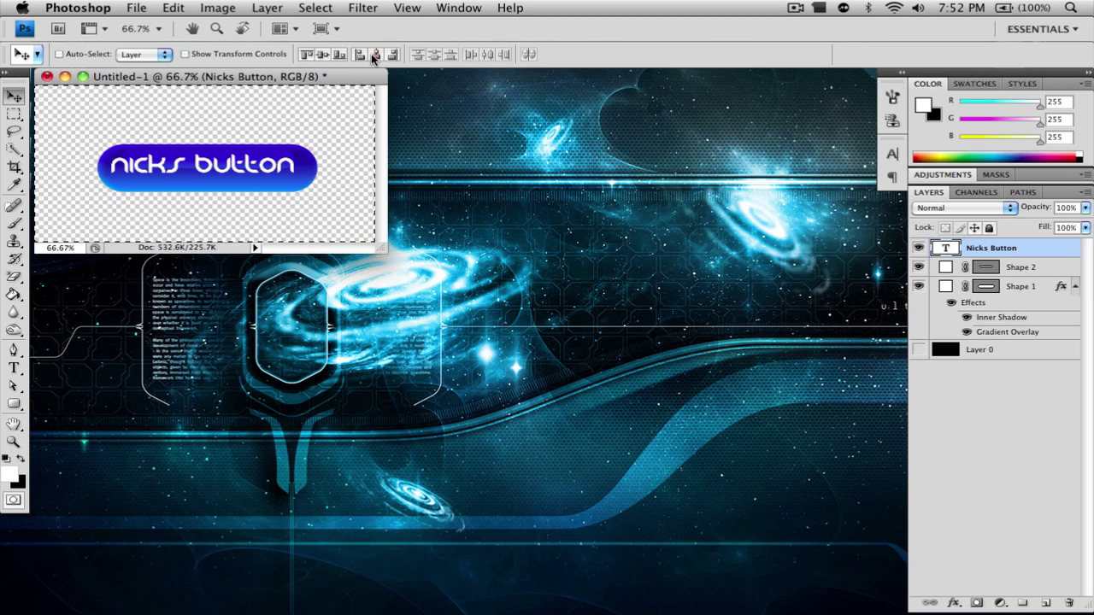
key(super+d)
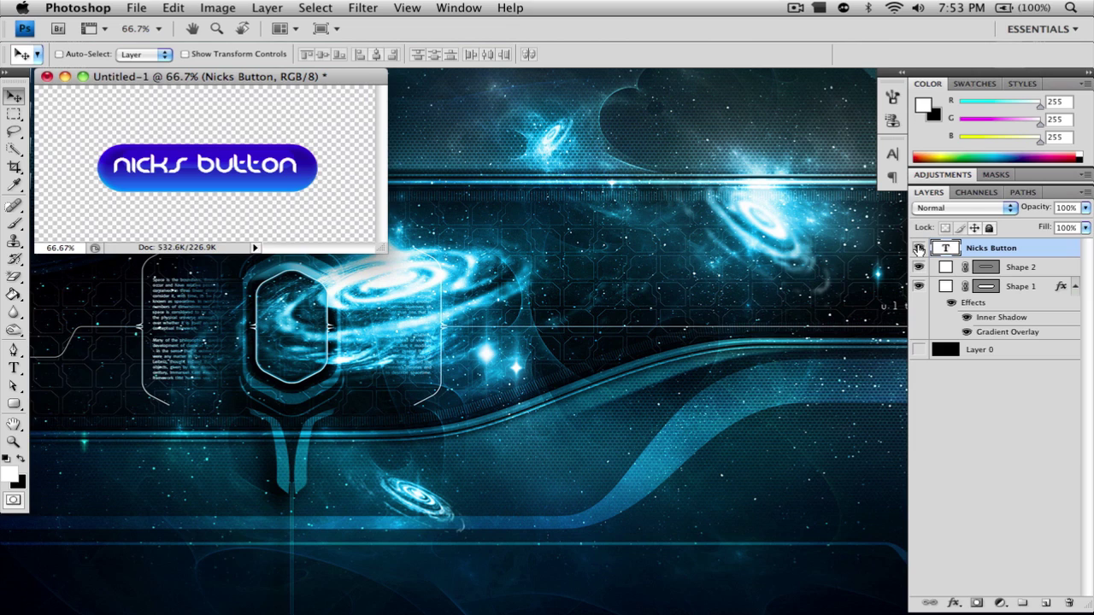
click(969, 212)
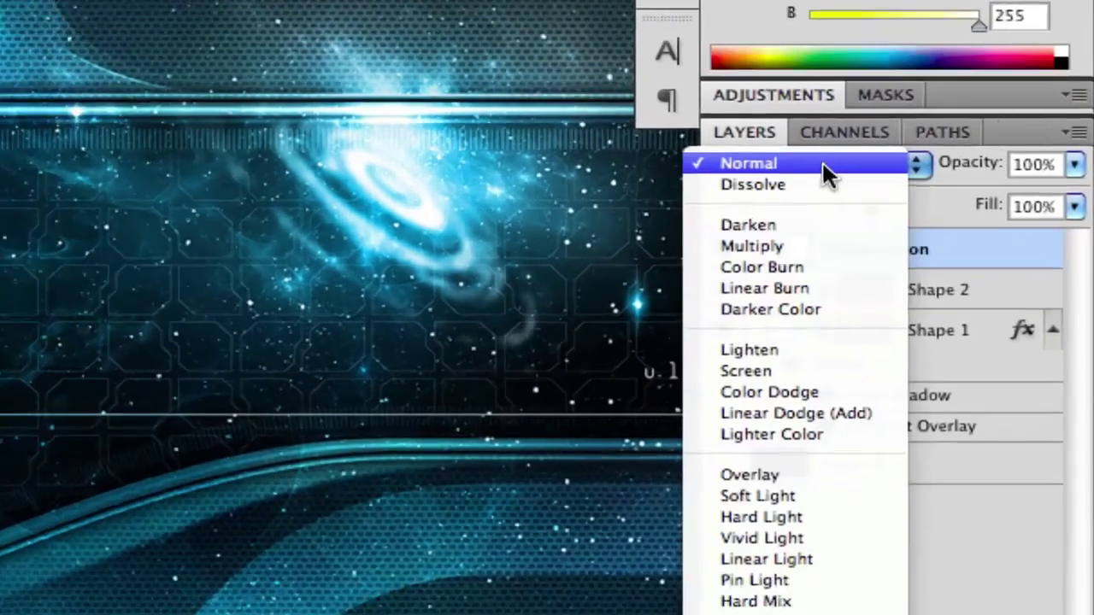
click(963, 365)
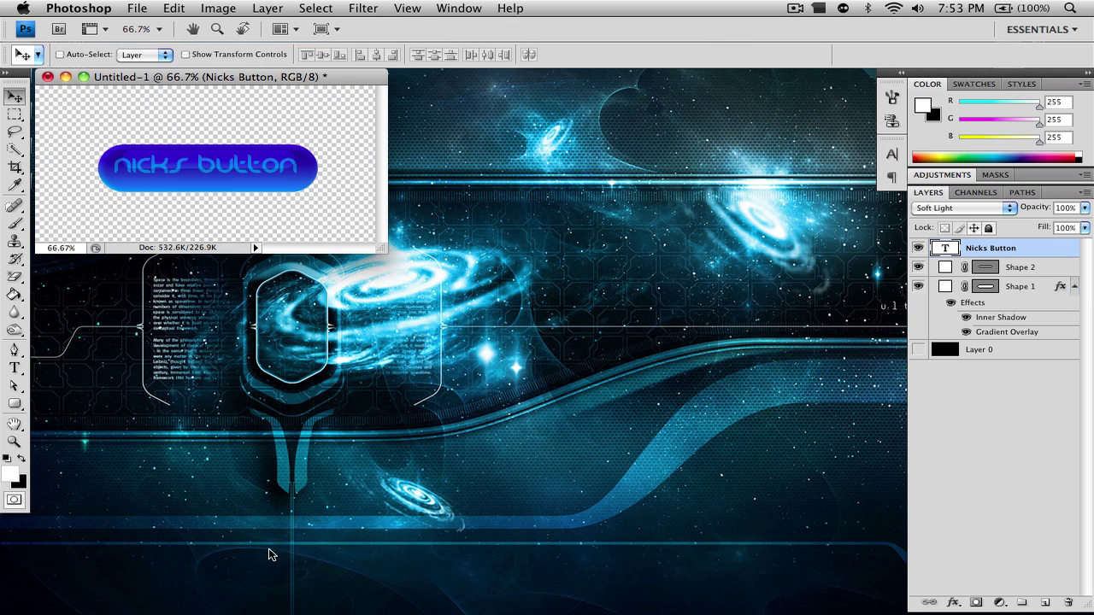
click(101, 590)
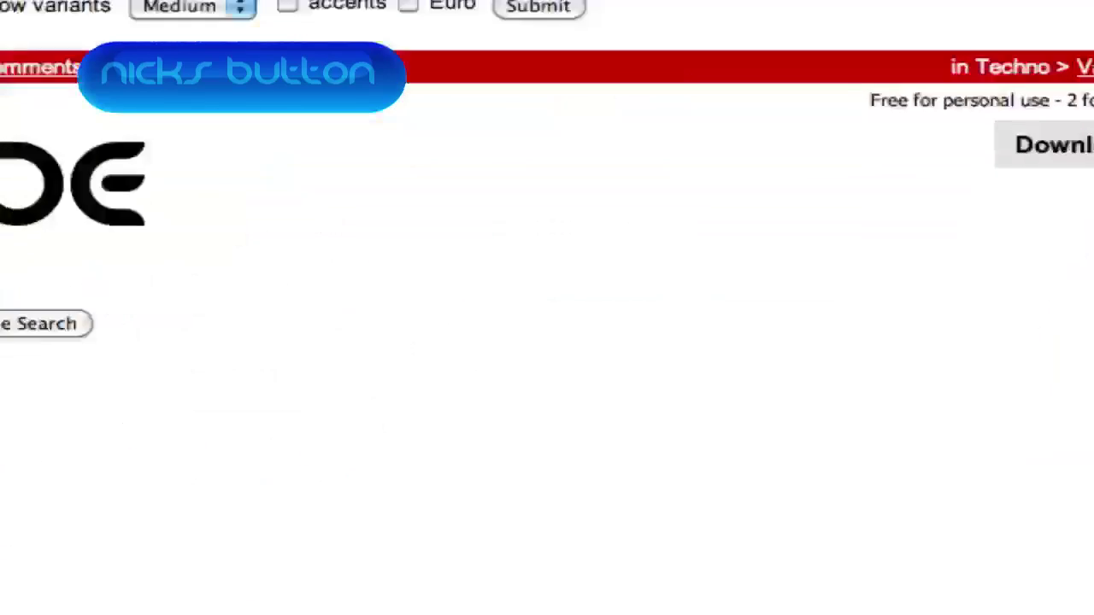
- Send 'thanks' as a reply in the Facebook chat conversation
click(350, 79)
scroll(141, 308, up, 5)
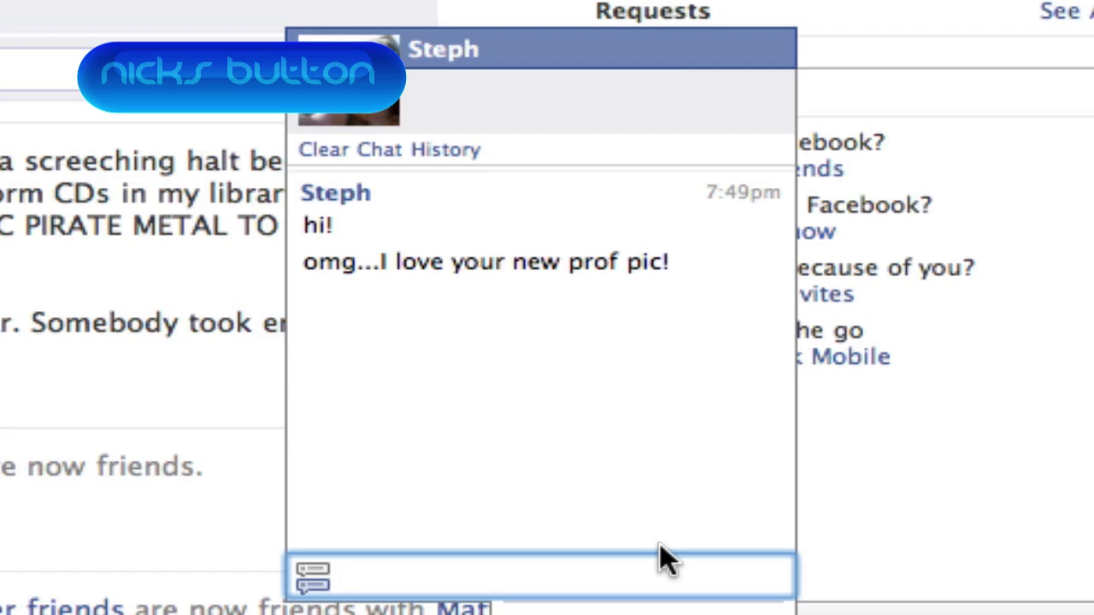
text(thanks)
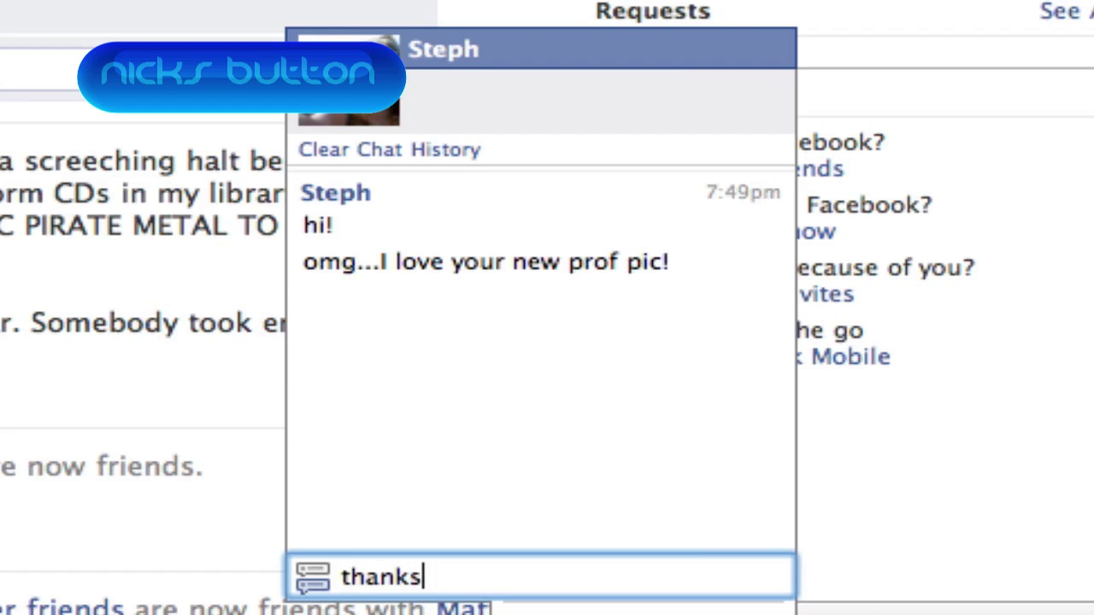
key(Return)
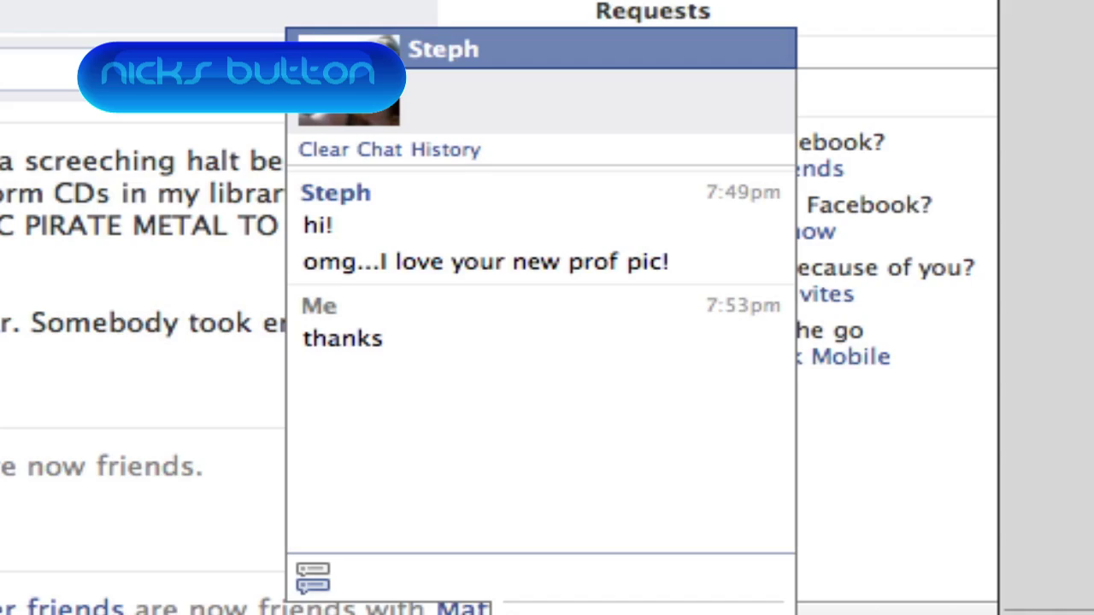
click(342, 576)
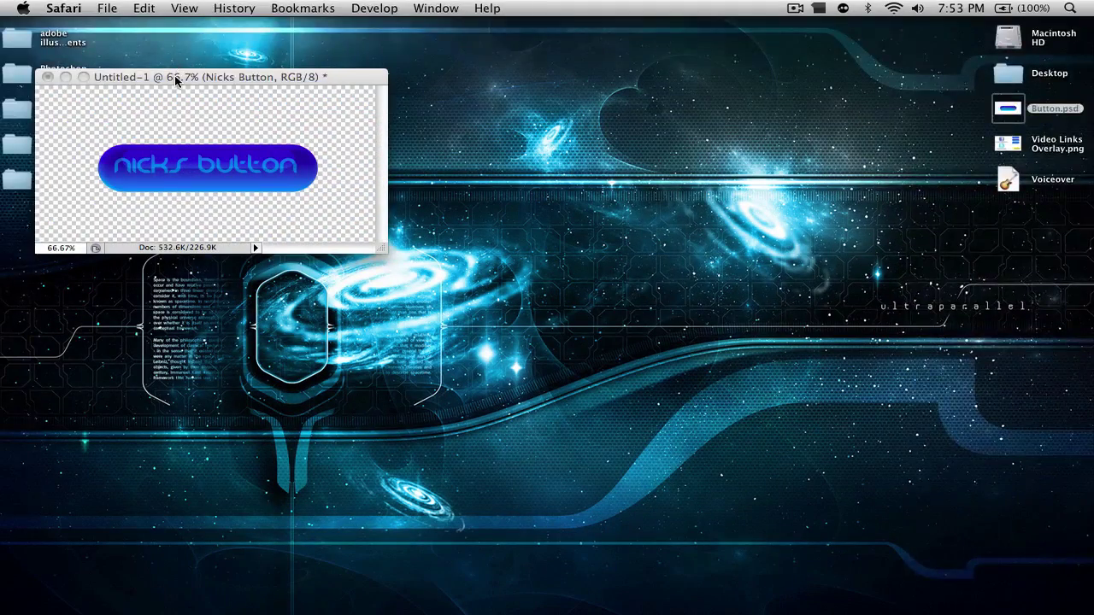
- Save the button to the Desktop as 'Nicks button' in non-interlaced PNG format, then close Untitled-1
click(175, 75)
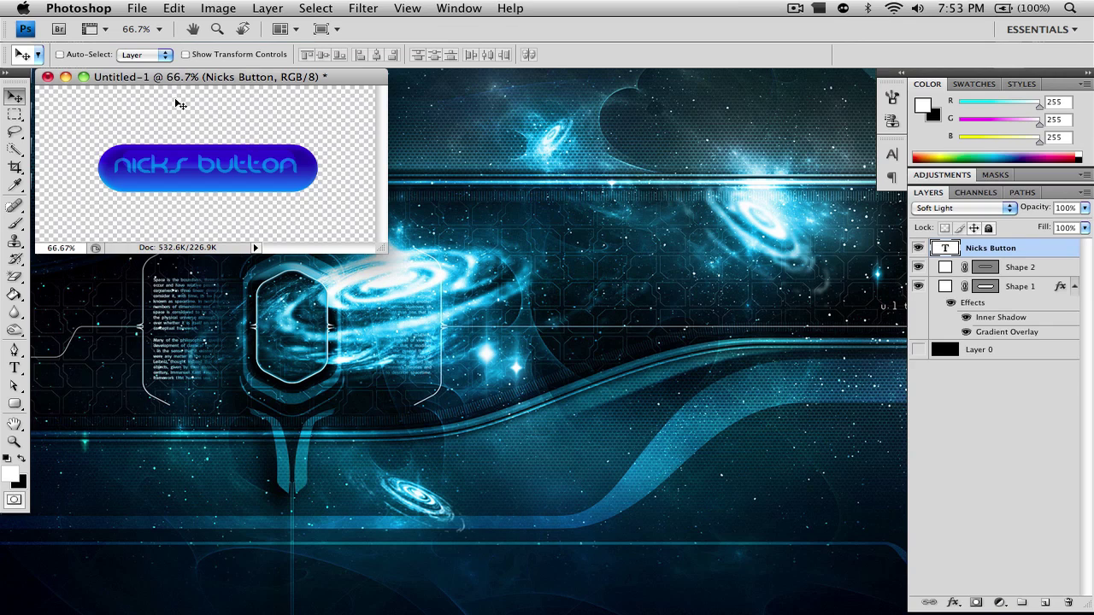
click(137, 8)
click(178, 207)
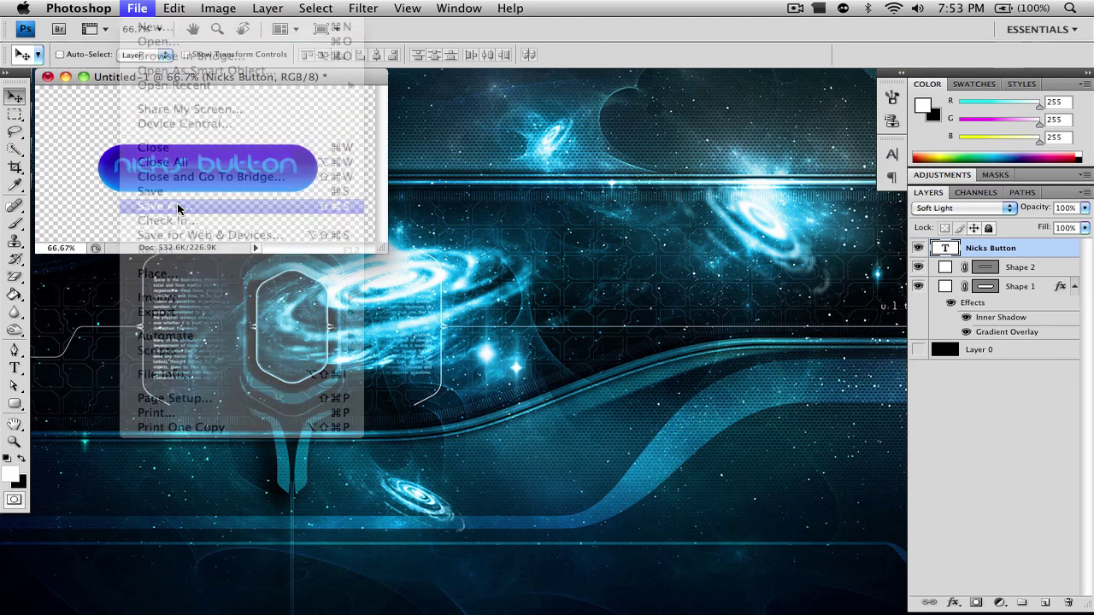
text(Nicks button)
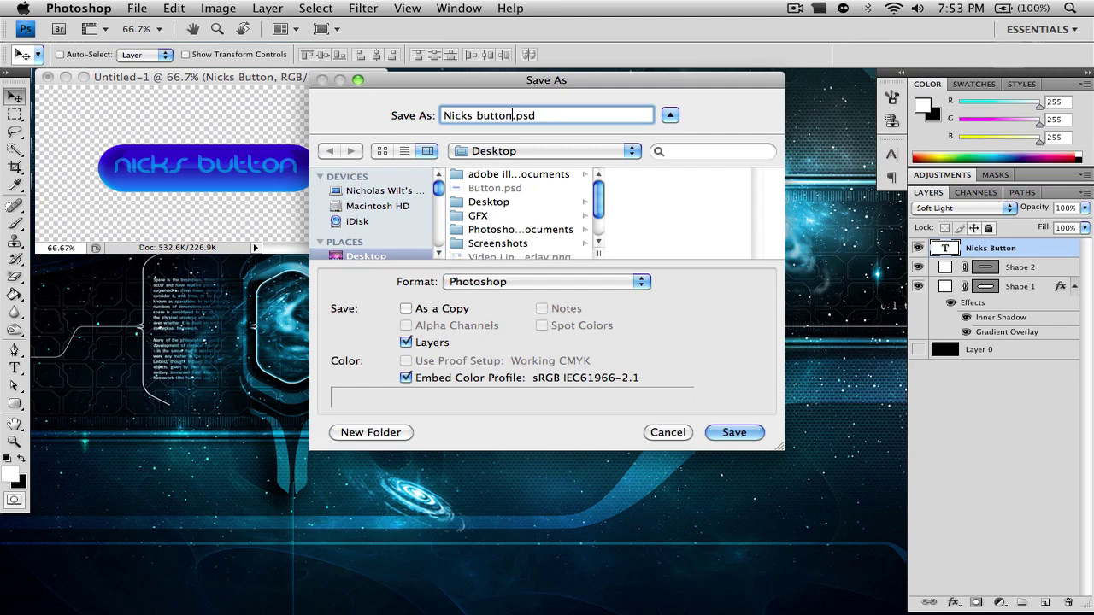
click(471, 284)
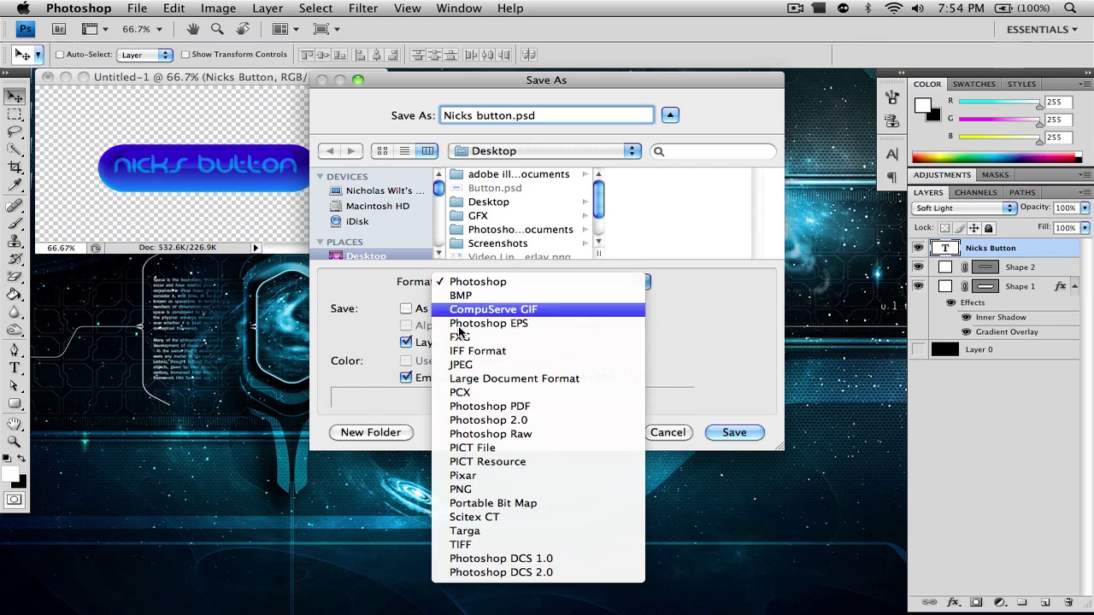
click(465, 489)
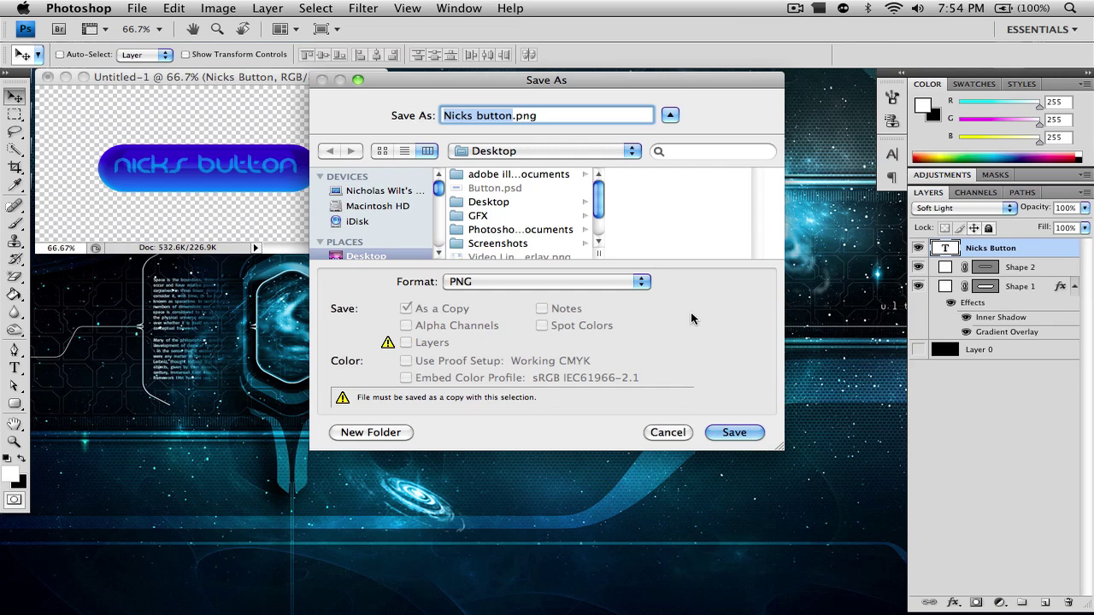
click(719, 435)
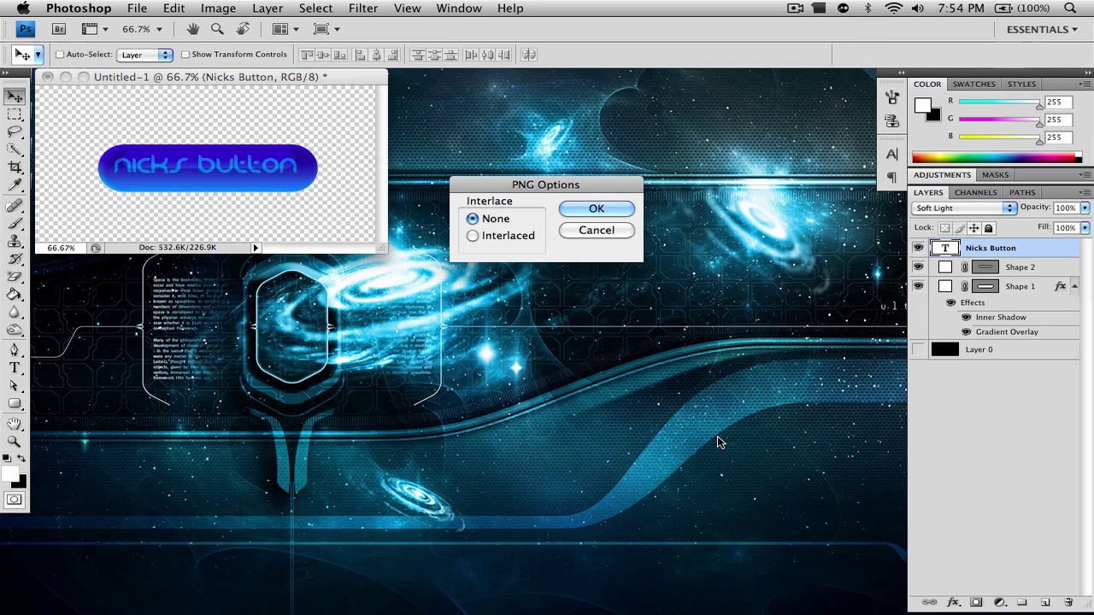
click(600, 206)
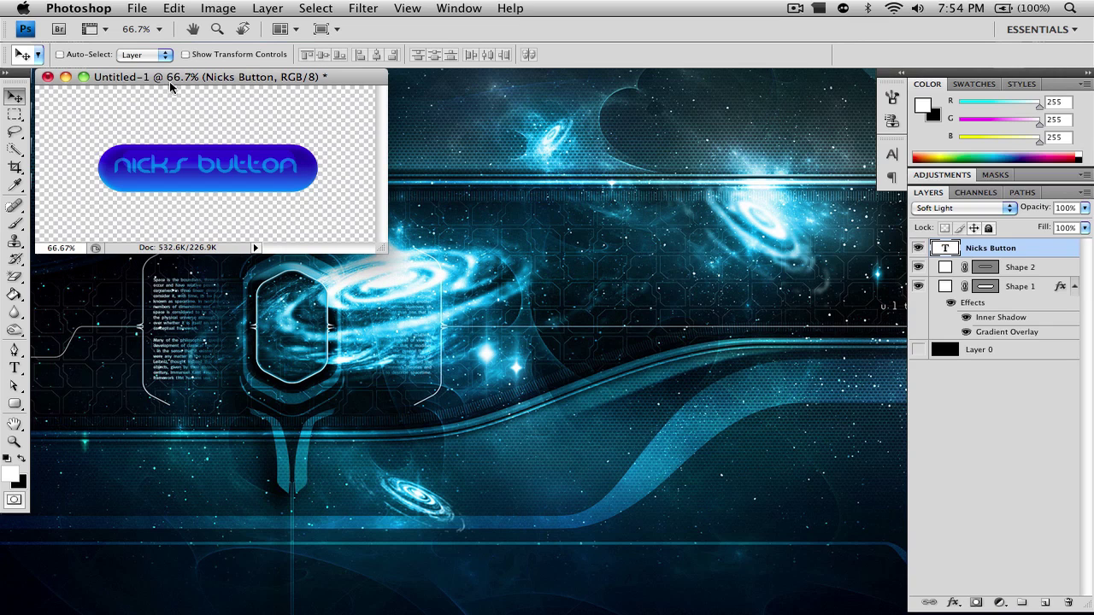
click(48, 77)
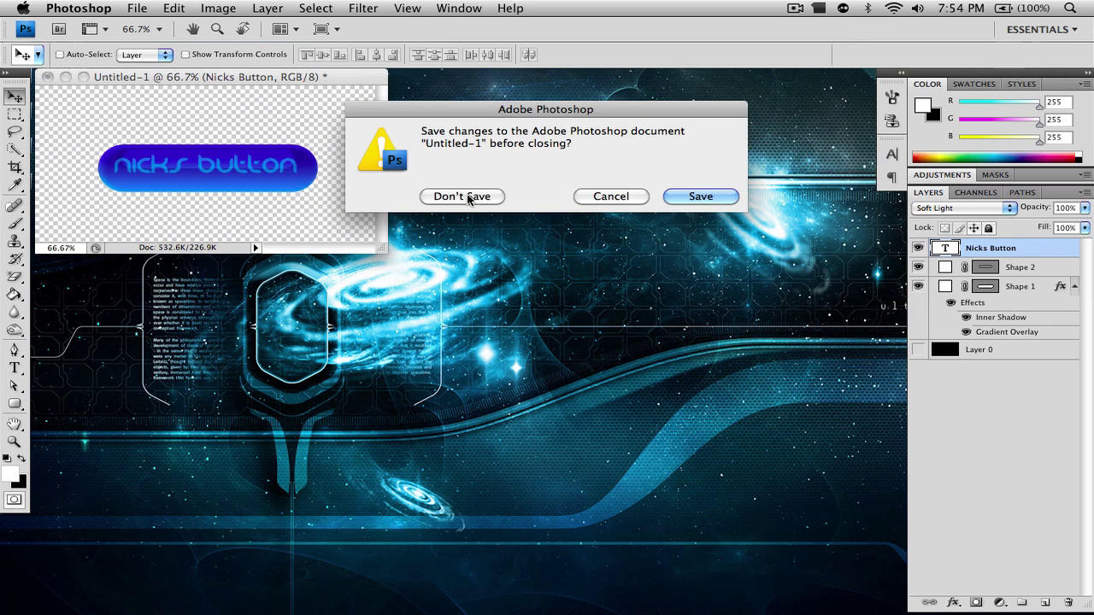
- Close Untitled-1 without saving, quit Photoshop, and open Nicks button.png from the desktop
click(467, 201)
key(super+q)
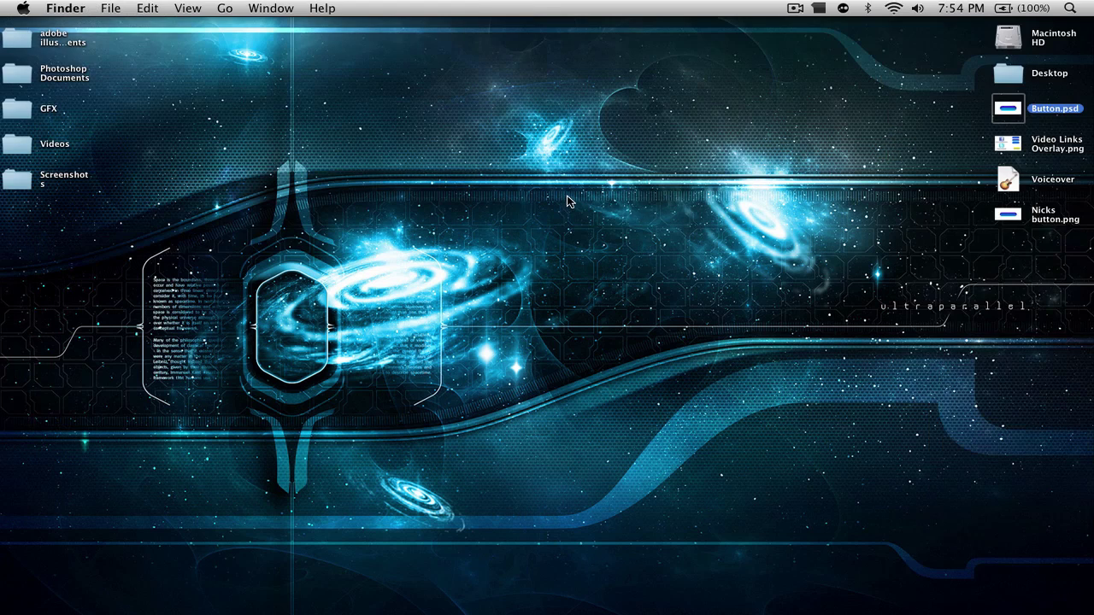
click(934, 205)
click(1011, 216)
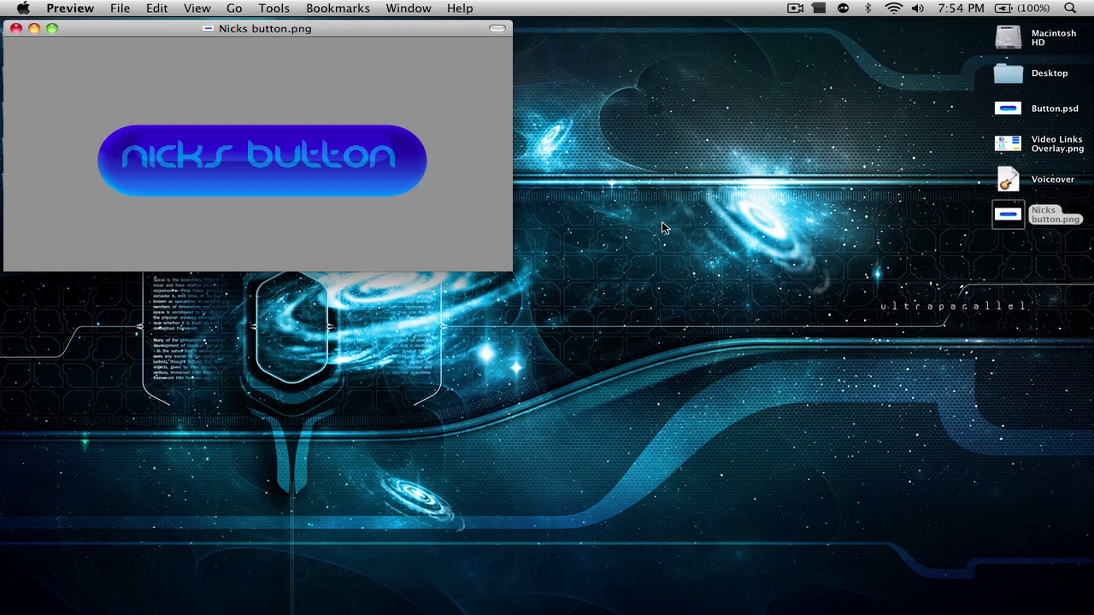
- Close the Nicks button.png window in Preview
click(778, 169)
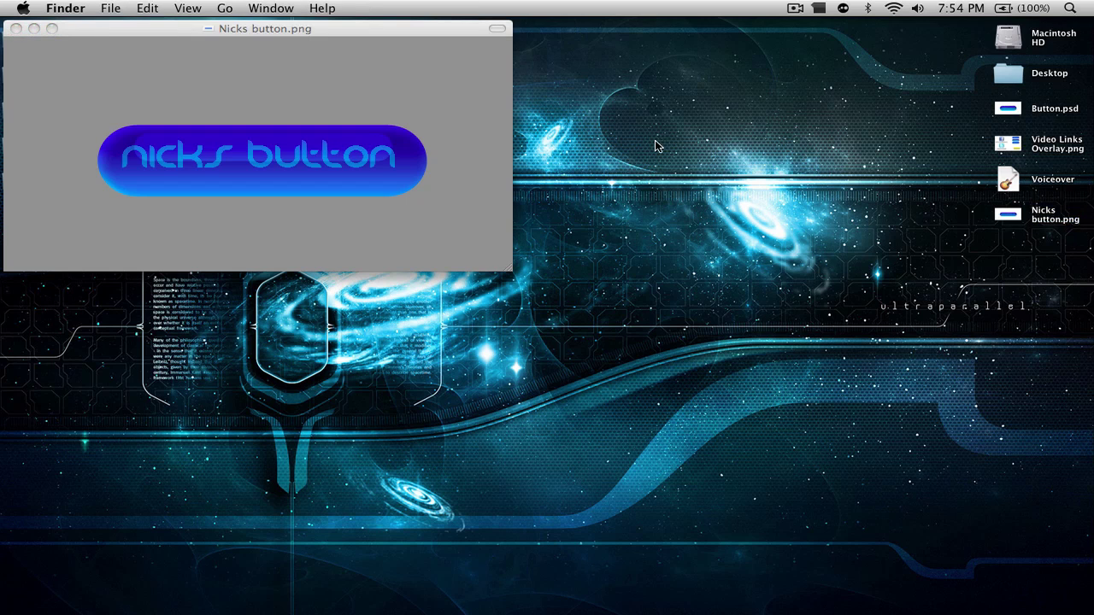
click(12, 32)
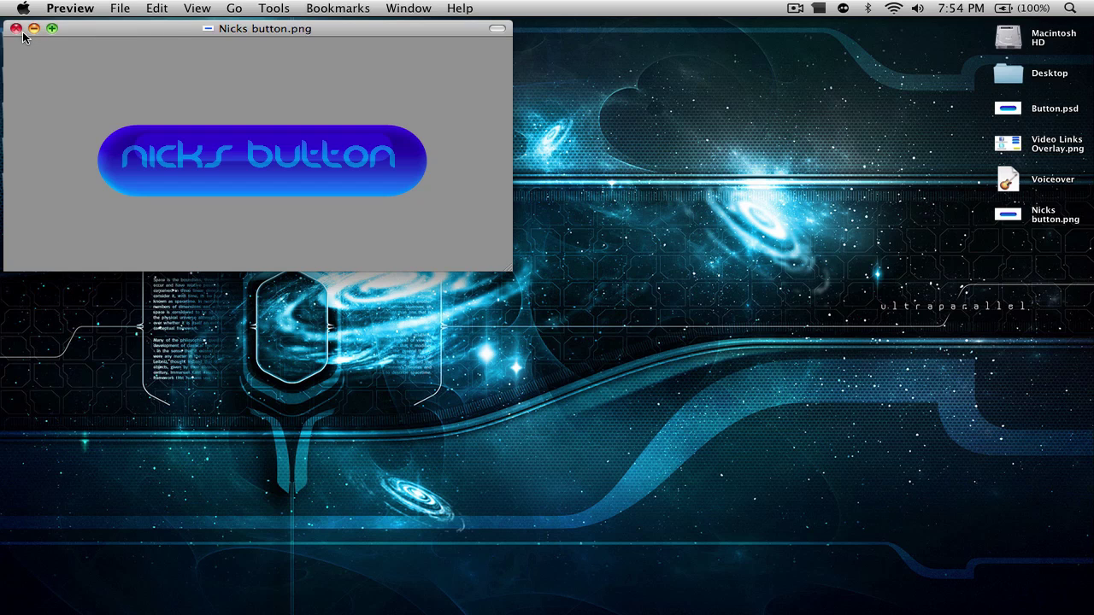
click(15, 28)
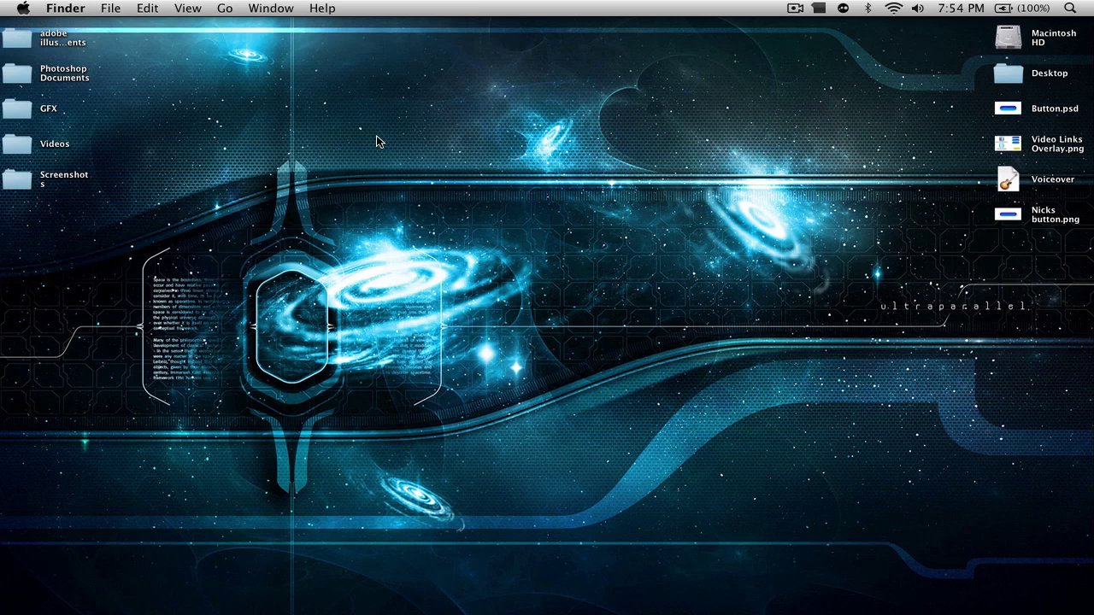